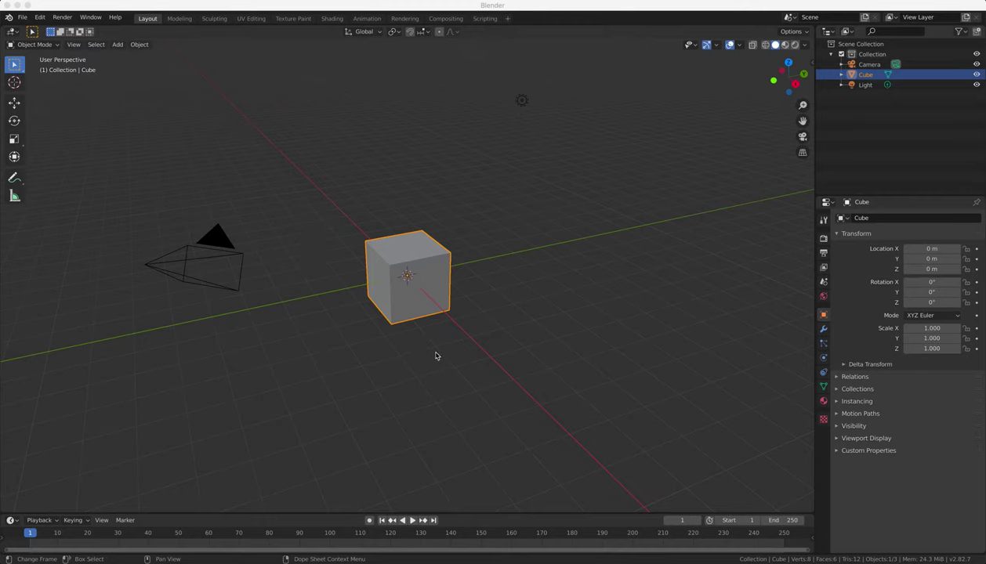
Select the Camera, then the Light, and look through the File and Render menus.
left_click(177, 266)
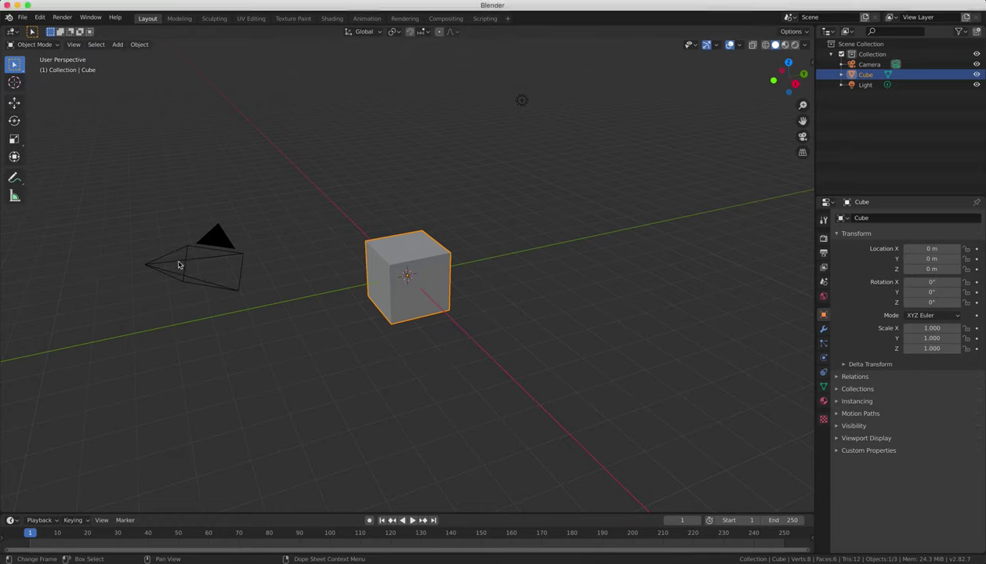
left_click(522, 102)
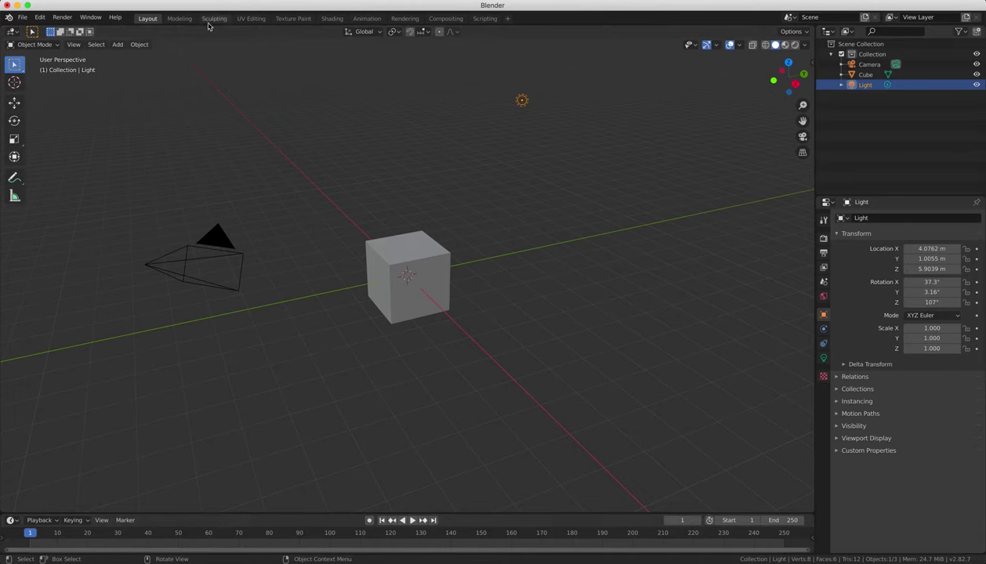
left_click(22, 17)
left_click(23, 17)
left_click(62, 18)
left_click(61, 18)
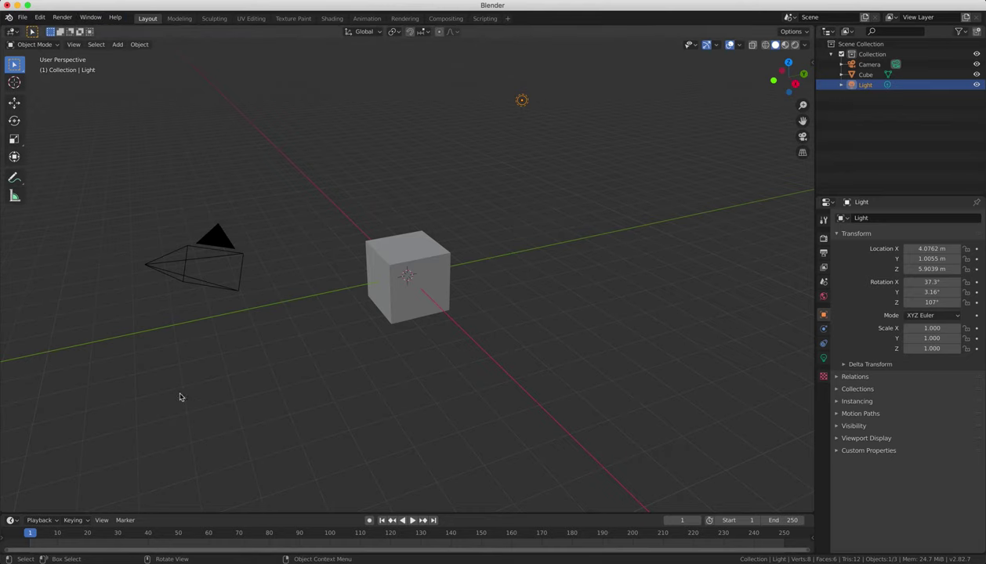
left_click(13, 32)
left_click(12, 520)
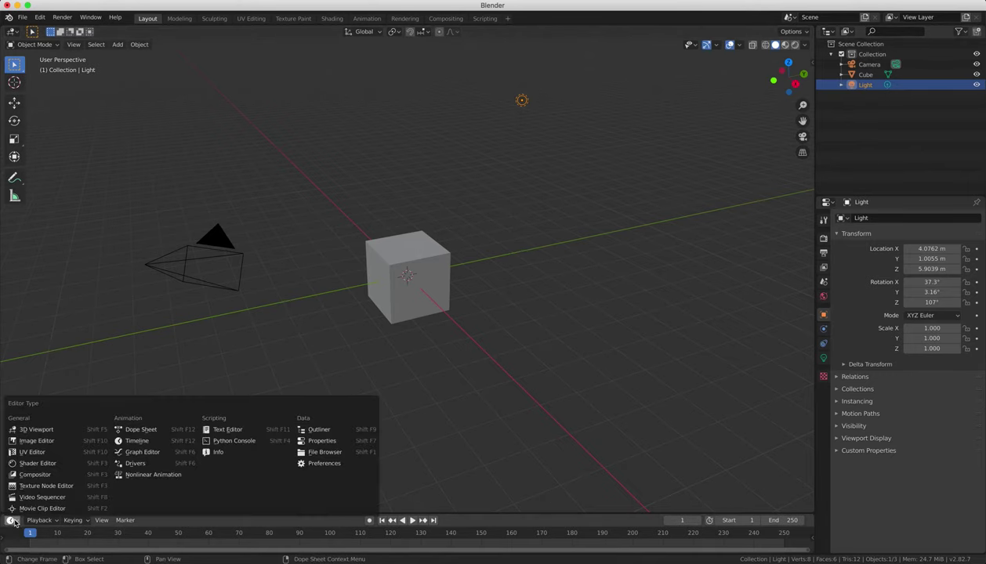
left_click(150, 444)
left_click(559, 440)
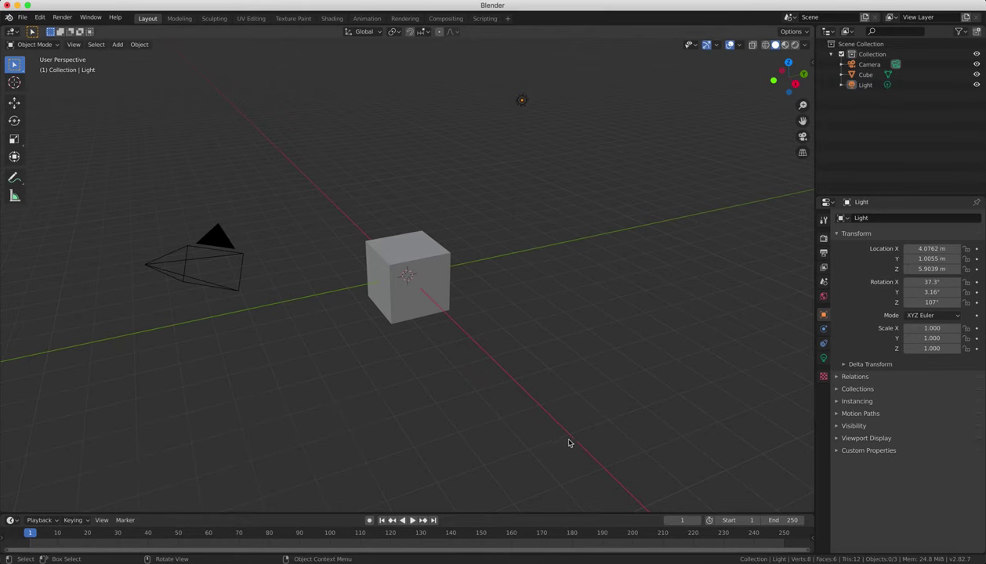
left_click(827, 32)
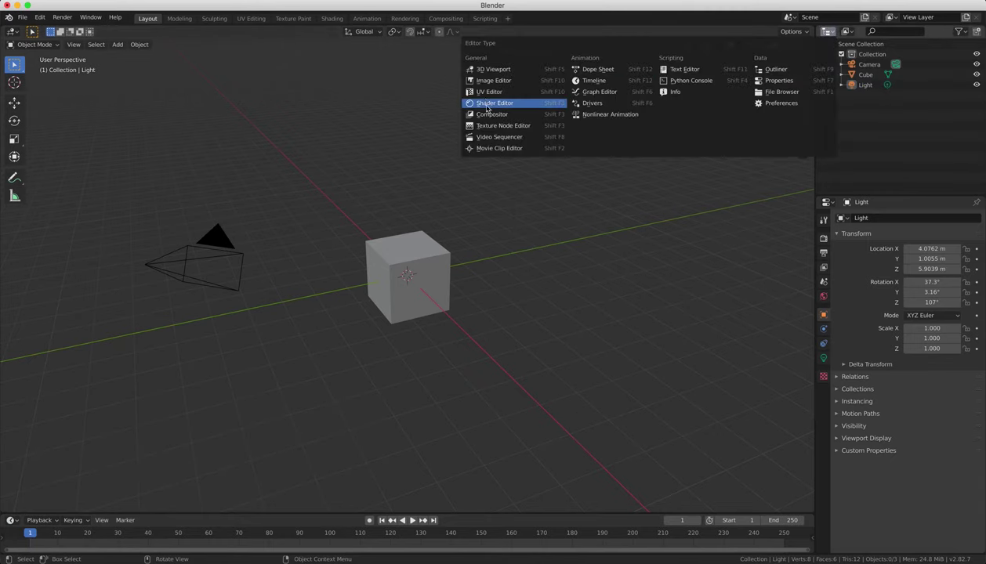
left_click(779, 71)
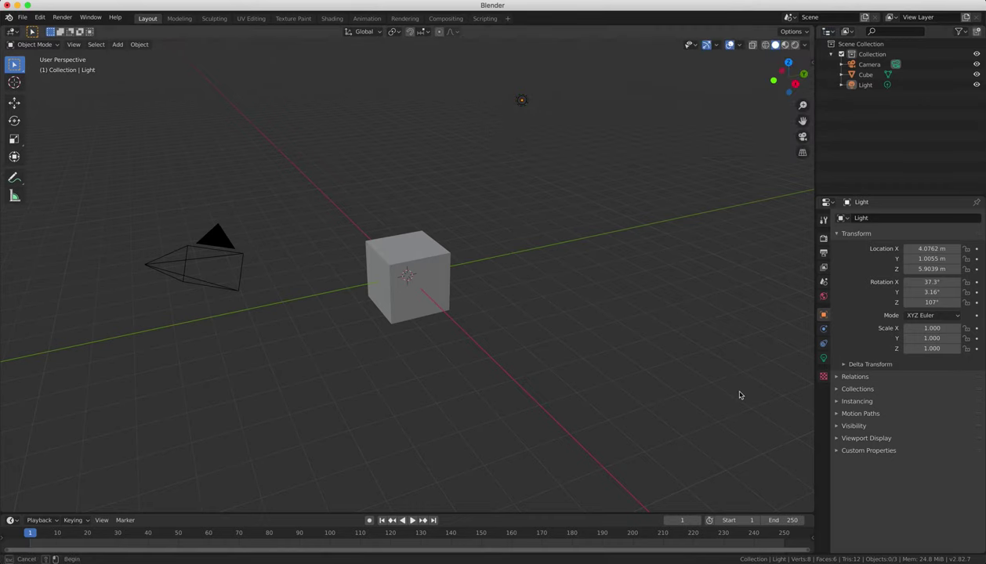
left_click(826, 202)
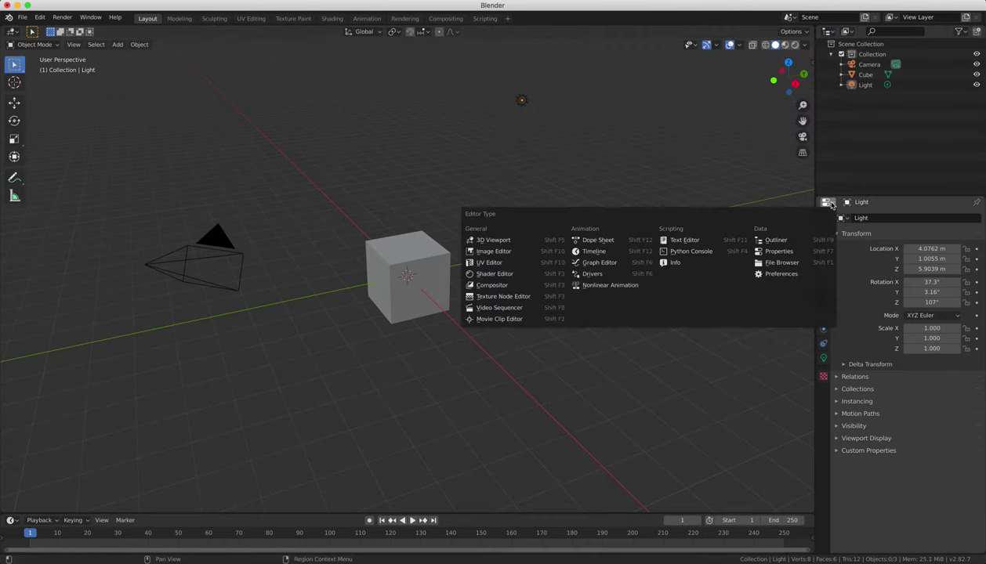
left_click(790, 254)
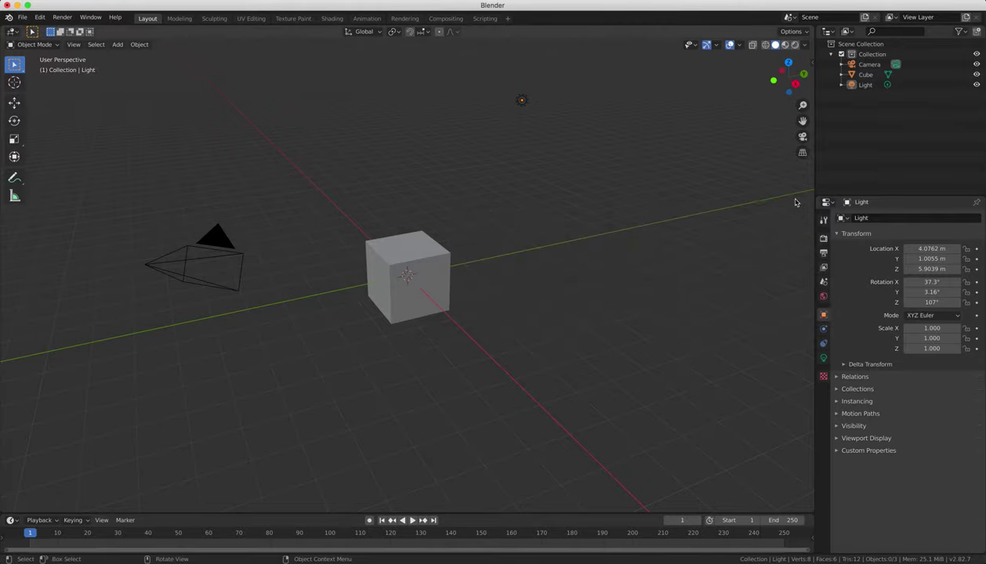
Widen the Outliner and Properties panels and make the timeline taller.
left_click_drag(815, 189, 709, 187)
mouse_move(801, 194)
left_mouse_down()
mouse_move(801, 165)
mouse_move(801, 369)
mouse_move(801, 197)
left_mouse_up()
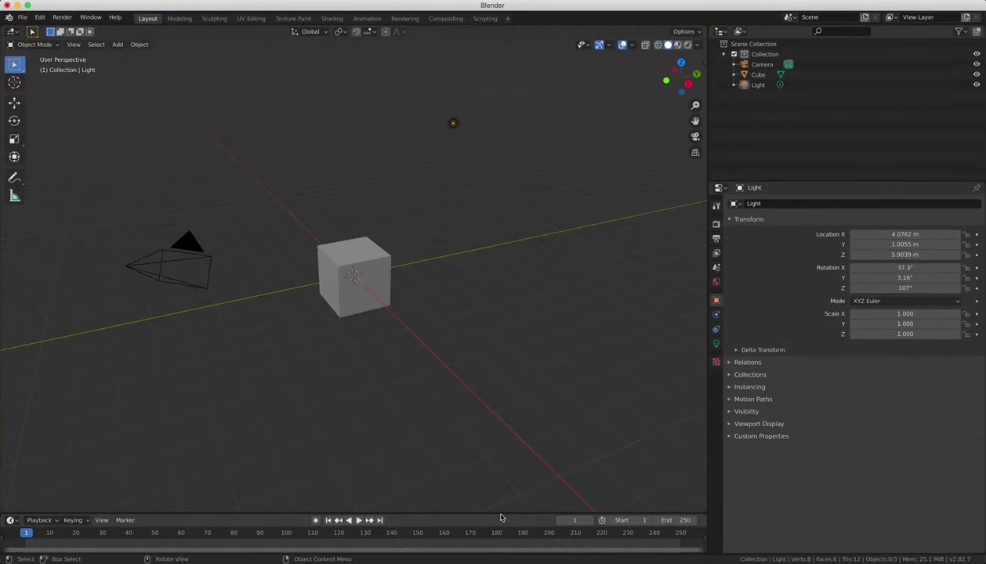
left_click_drag(501, 513, 504, 475)
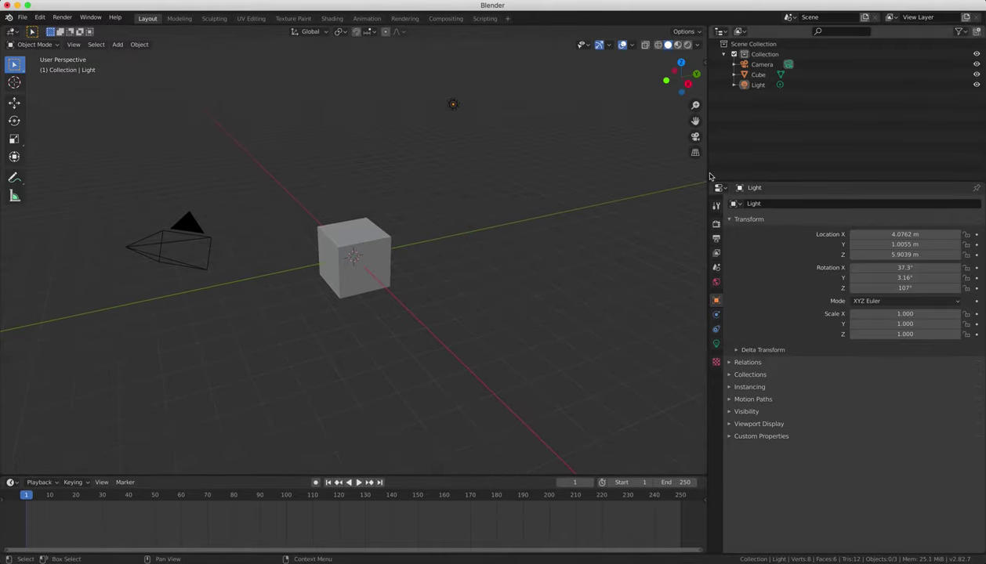
left_click_drag(709, 172, 730, 171)
Switch the Outliner to Properties and the 3D view to an Outliner, then restore both.
left_click(745, 33)
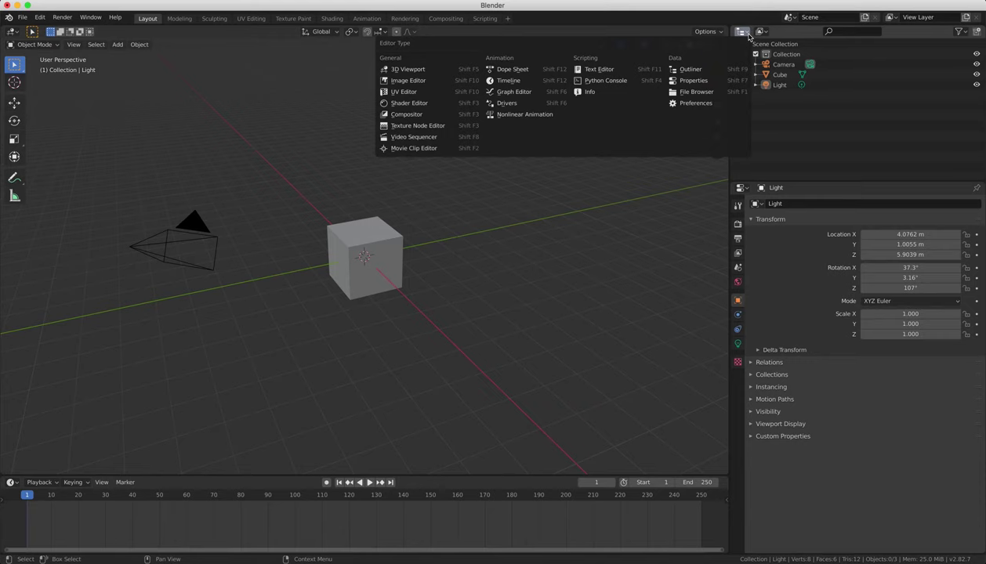
left_click(693, 81)
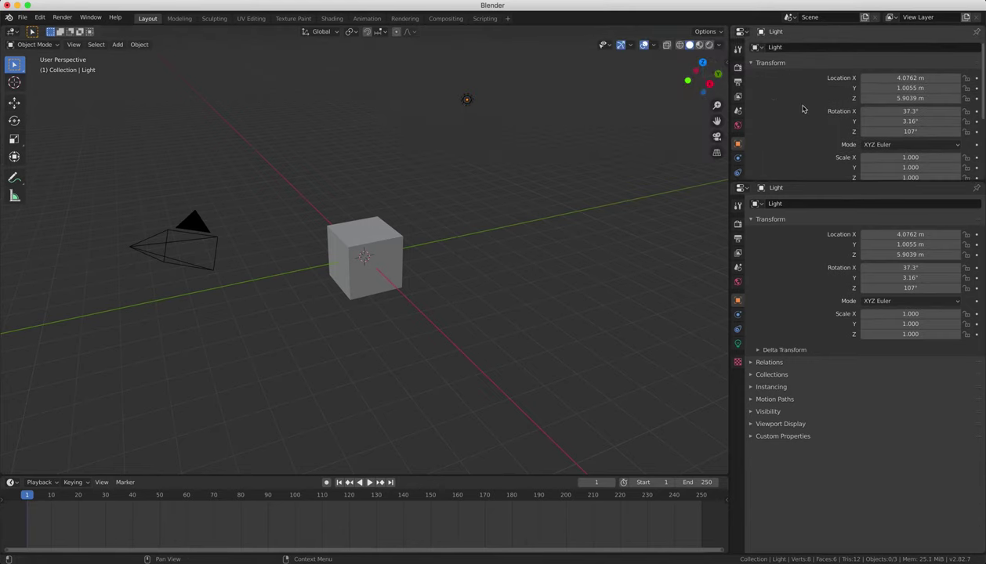
left_click(741, 34)
left_click(690, 71)
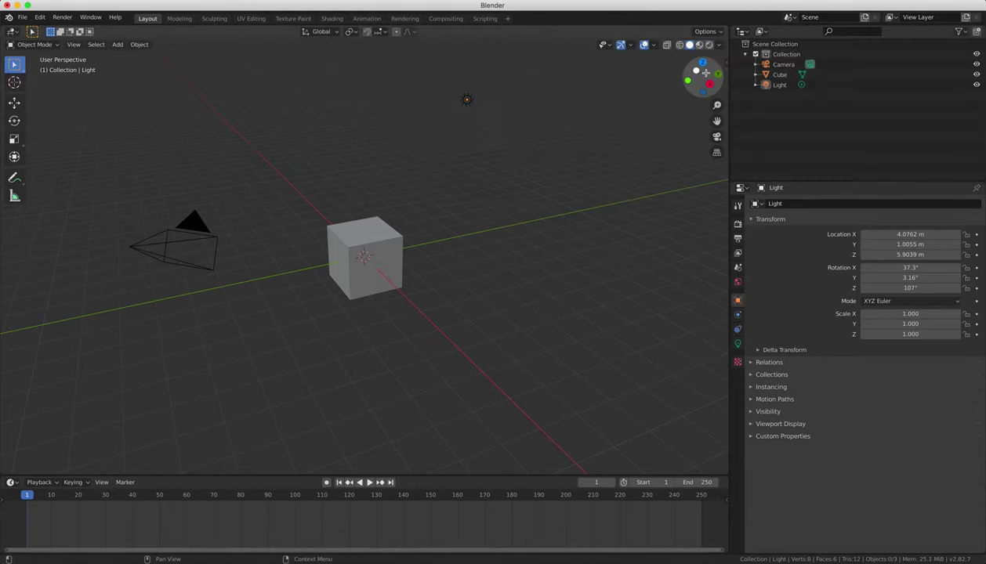
left_click(12, 33)
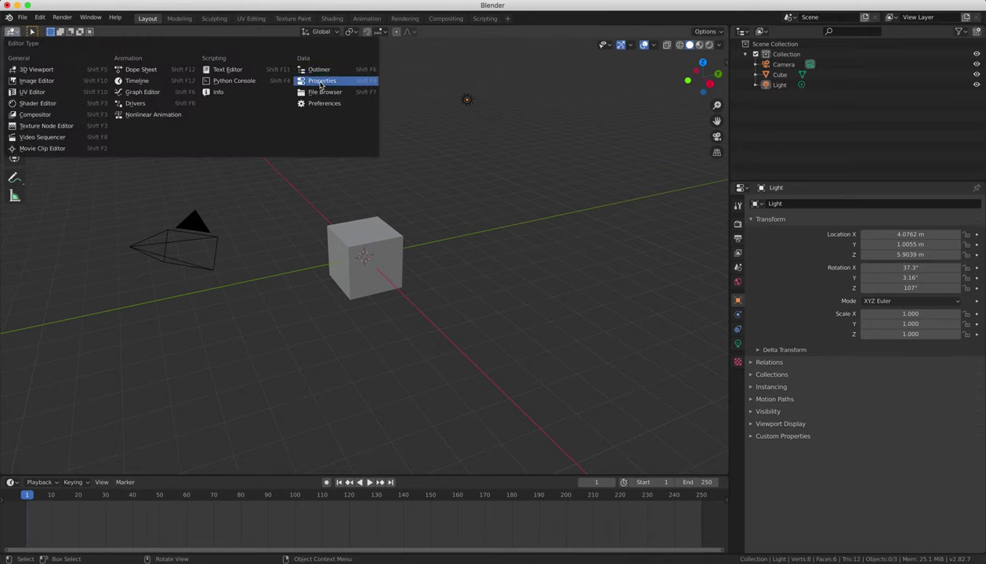
left_click(318, 70)
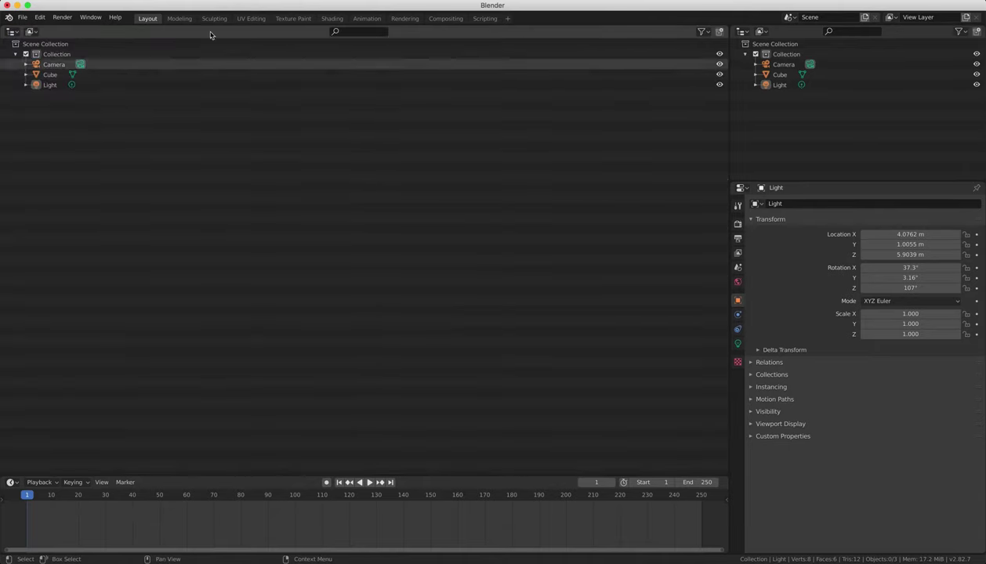
left_click(14, 33)
left_click(31, 69)
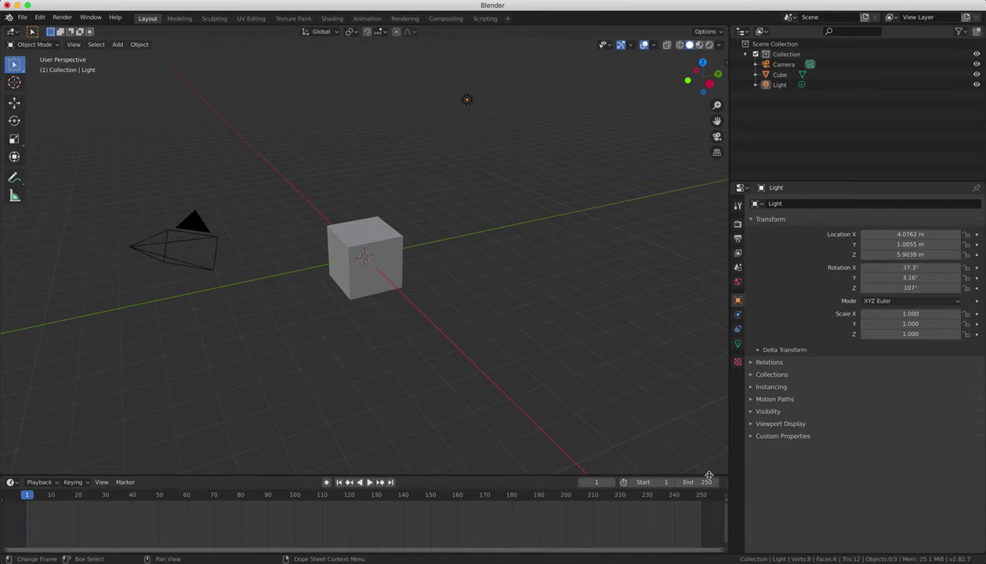
Split the 3D view into three views, then join them back into one.
left_click_drag(727, 472, 355, 415)
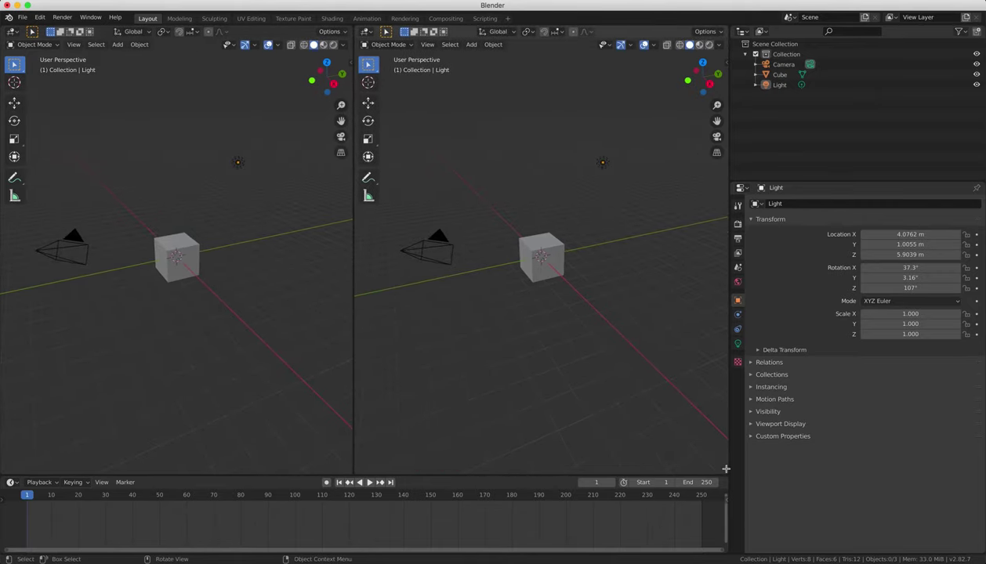
left_click_drag(726, 469, 720, 245)
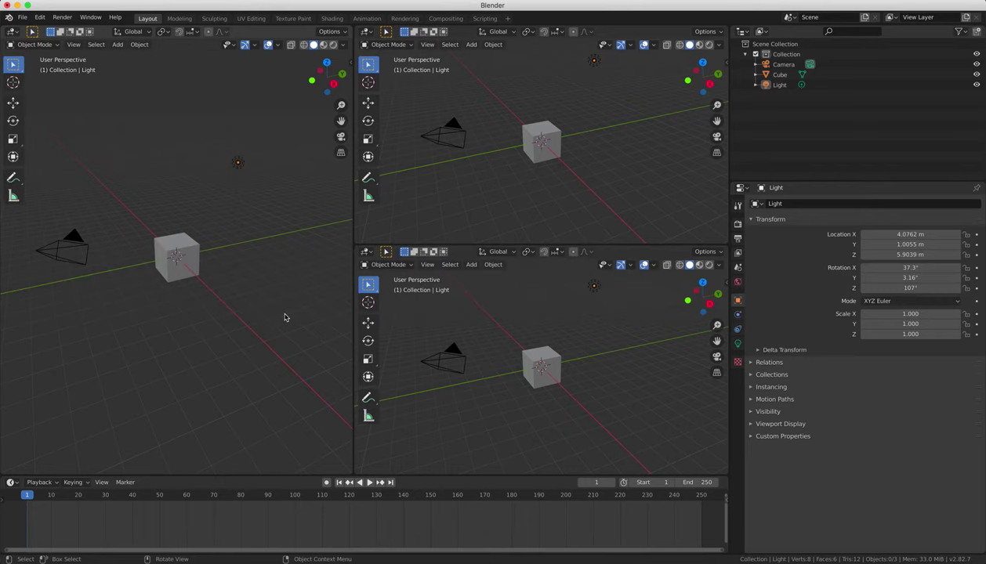
left_click_drag(351, 471, 251, 345)
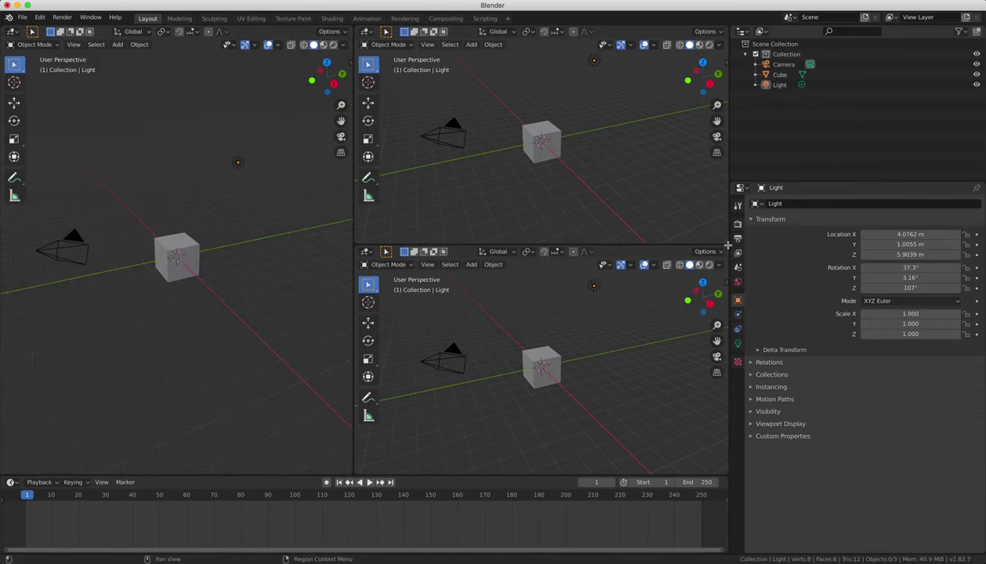
left_click_drag(728, 245, 541, 181)
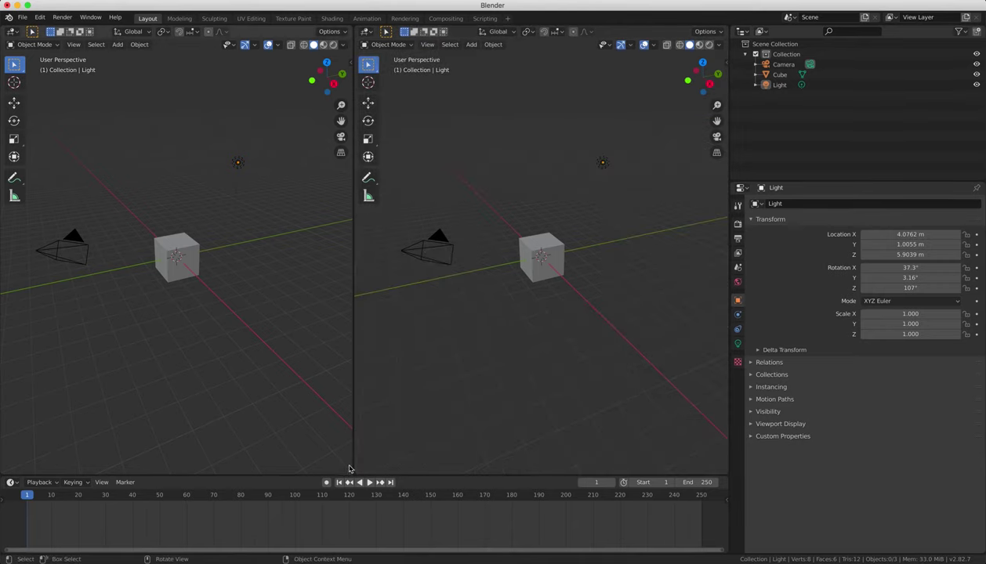
left_click_drag(351, 471, 598, 472)
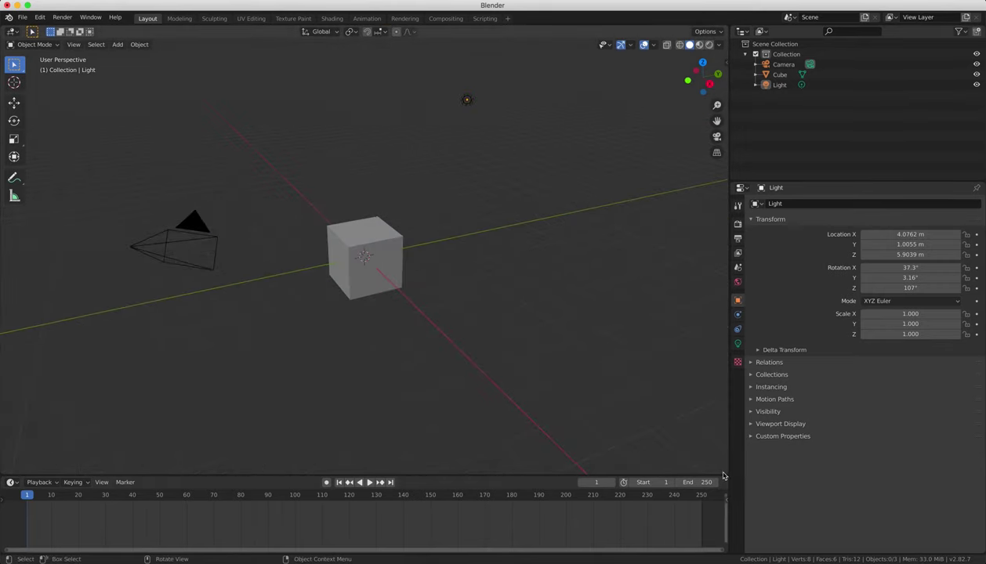
Re-split the viewport into a two-by-two grid of four 3D views.
left_click_drag(725, 472, 370, 435)
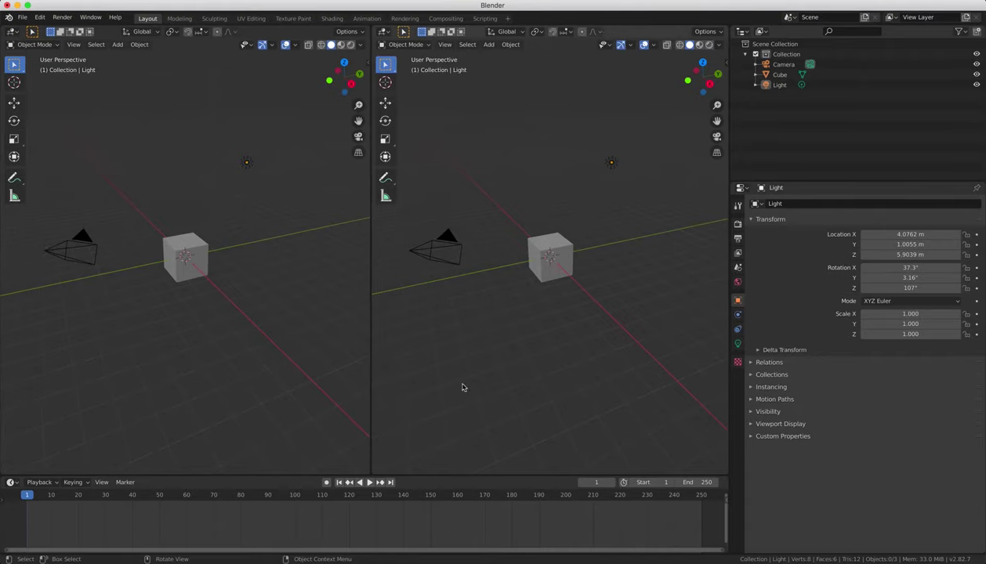
left_click_drag(722, 475, 719, 239)
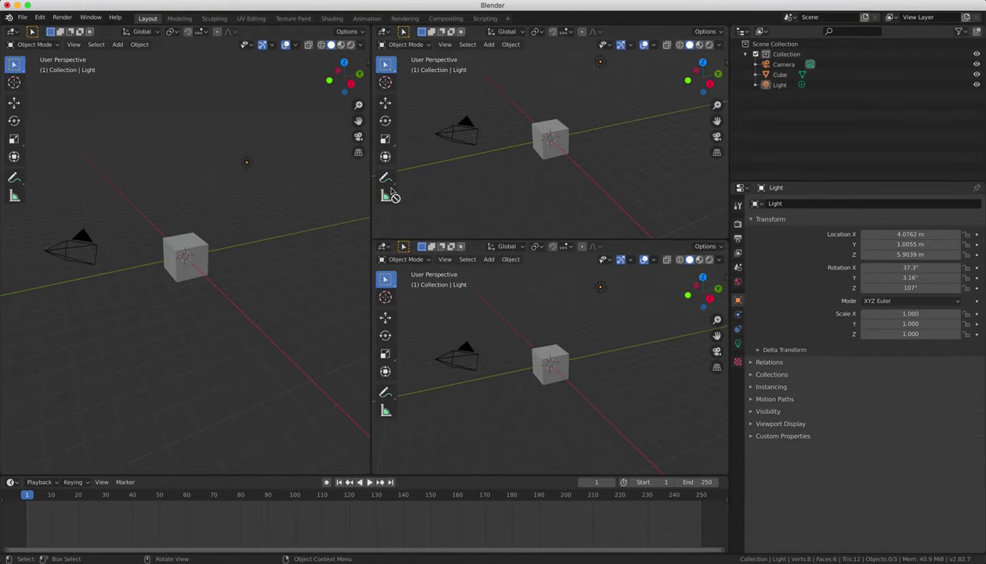
left_click_drag(365, 467, 376, 242)
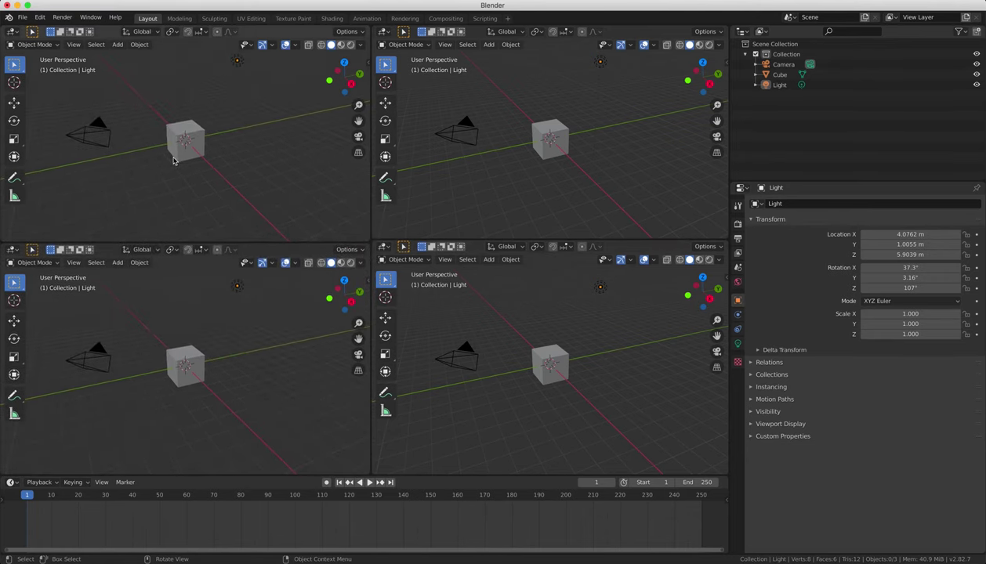
Turn on numpad emulation in the input preferences.
key("super+comma")
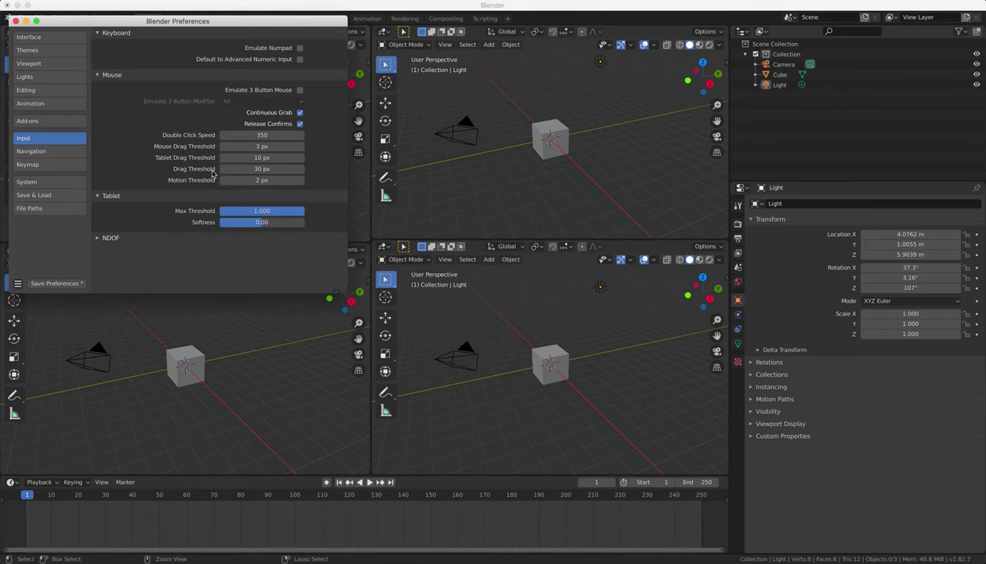
left_click(297, 49)
left_click(15, 22)
Set the top-left view to Front and the top-right view to Right orthographic, zooming in.
key("1")
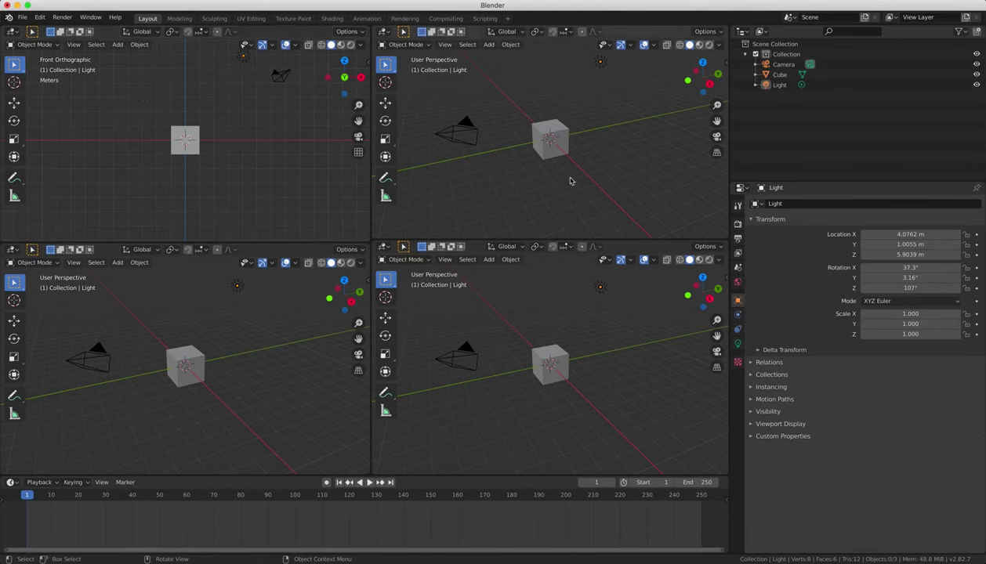
key("KP_3")
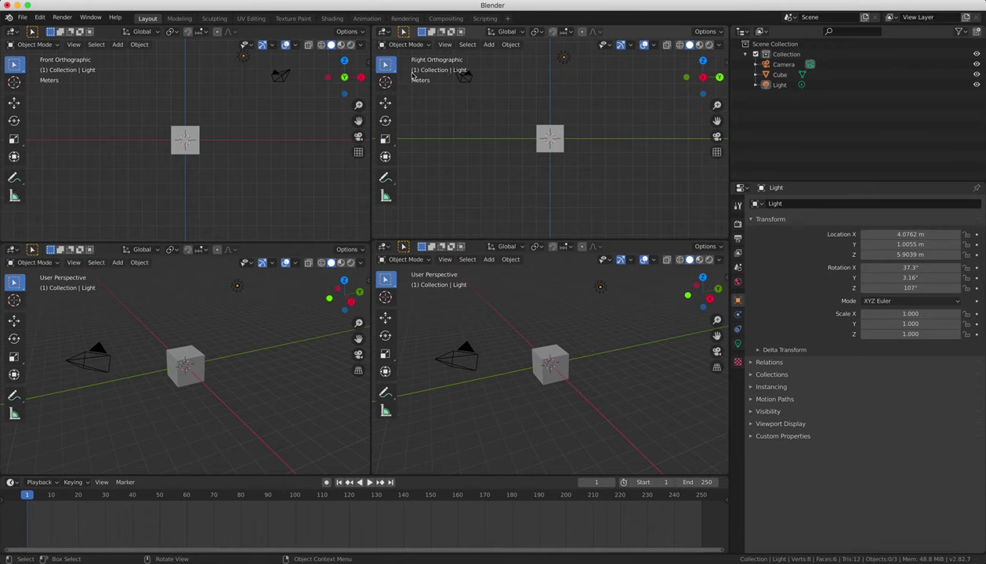
scroll(578, 139, "up", 3)
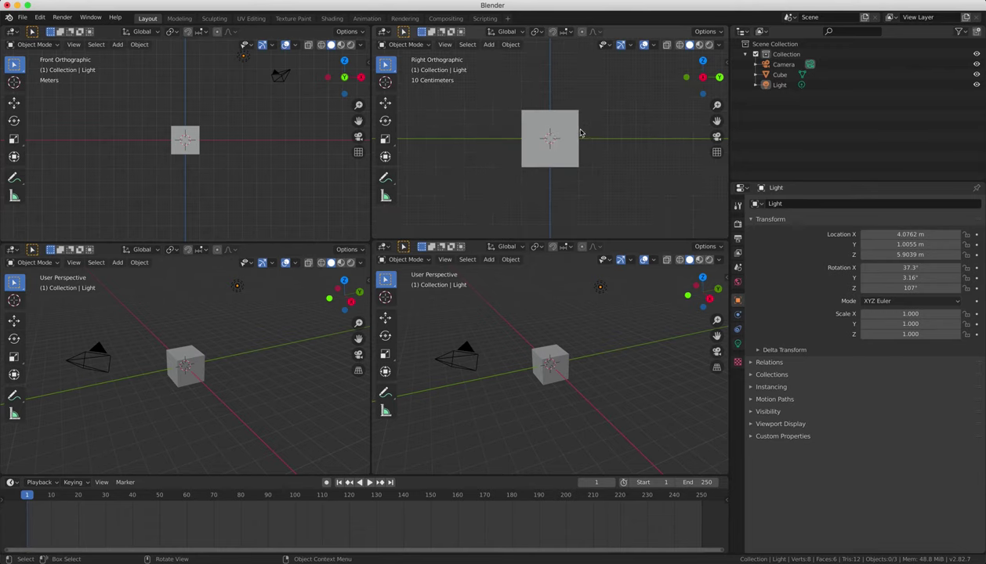
scroll(131, 131, "up", 3)
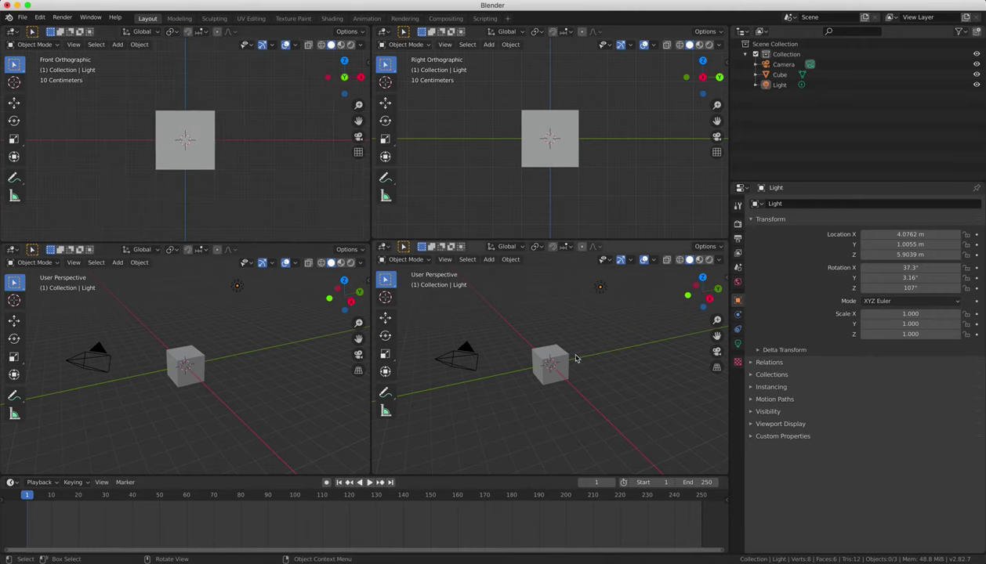
Set the bottom-right view to Top orthographic, zoom in, and orbit the perspective view.
key("KP_7")
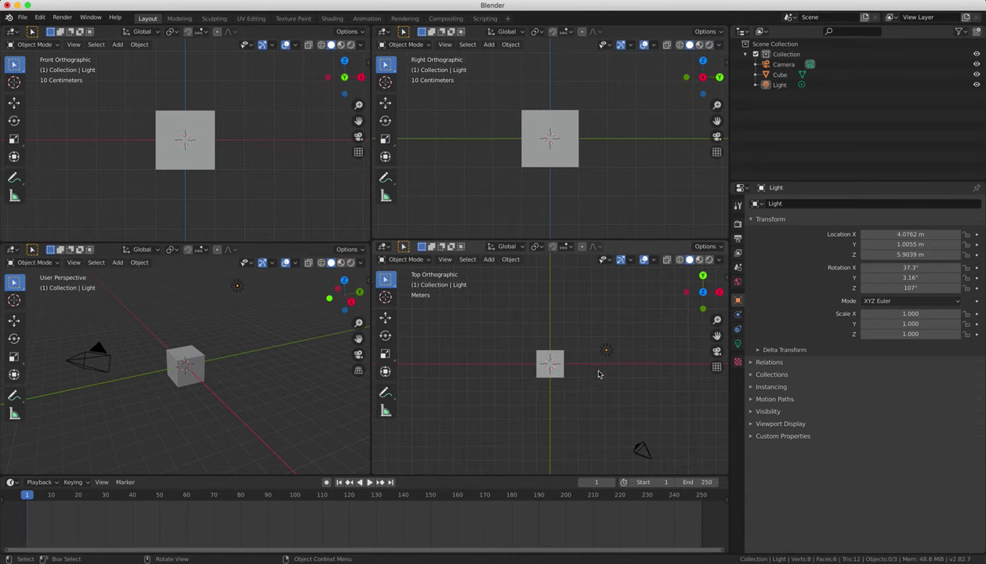
scroll(598, 375, "up", 2)
scroll(600, 374, "down", 1)
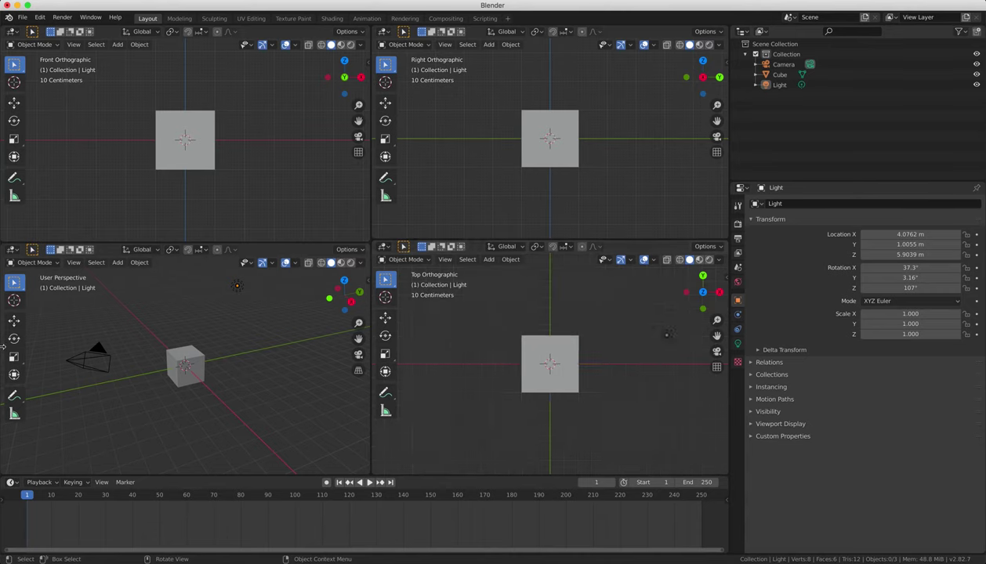
scroll(222, 374, "up", 2)
mouse_move(221, 375)
middle_mouse_down()
mouse_move(247, 364)
mouse_move(233, 370)
middle_mouse_up()
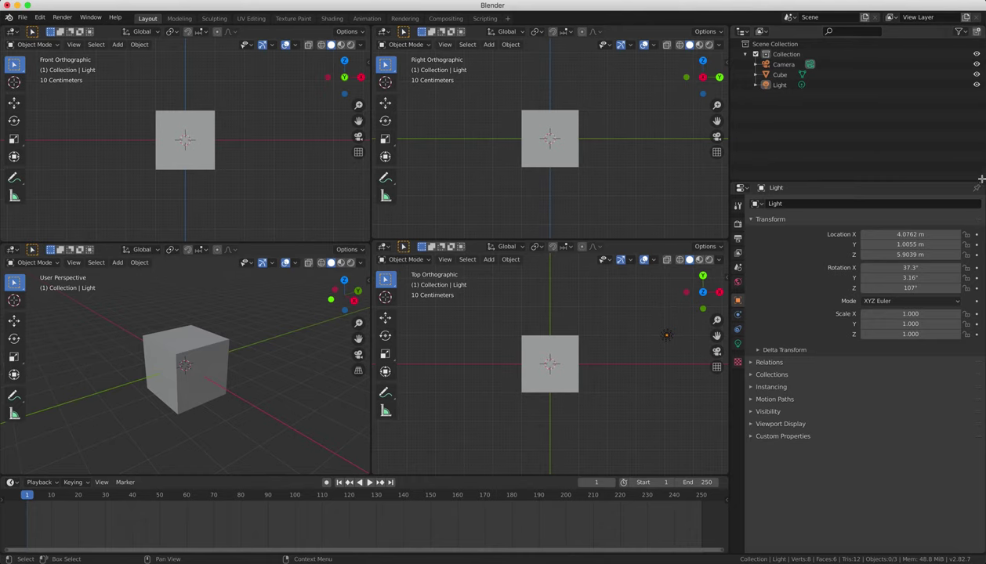
Split the Properties area, keeping Properties below and an Outliner above.
mouse_move(982, 180)
left_mouse_down()
mouse_move(982, 201)
mouse_move(980, 185)
left_mouse_up()
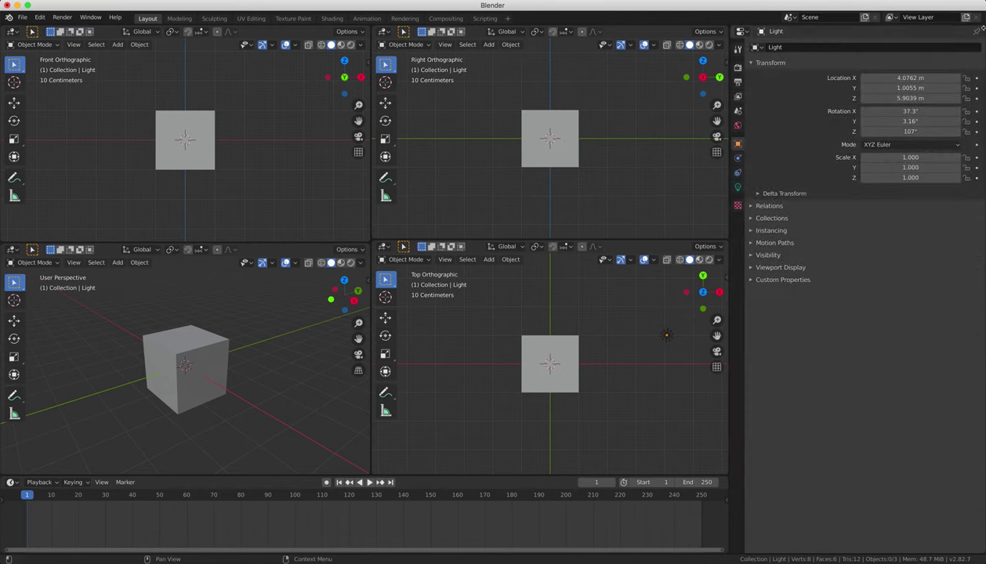
left_click_drag(981, 45, 976, 250)
left_click(741, 259)
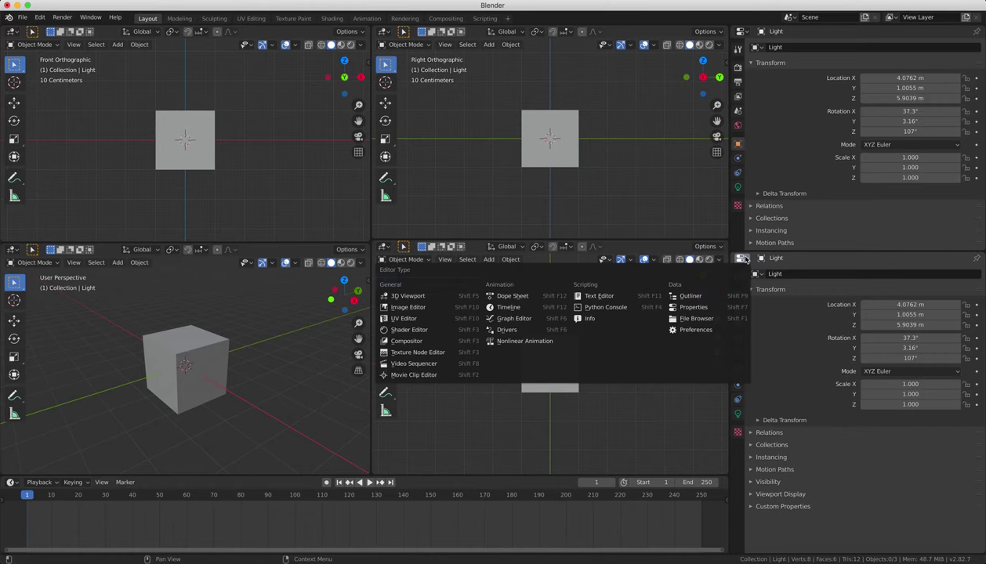
left_click(691, 307)
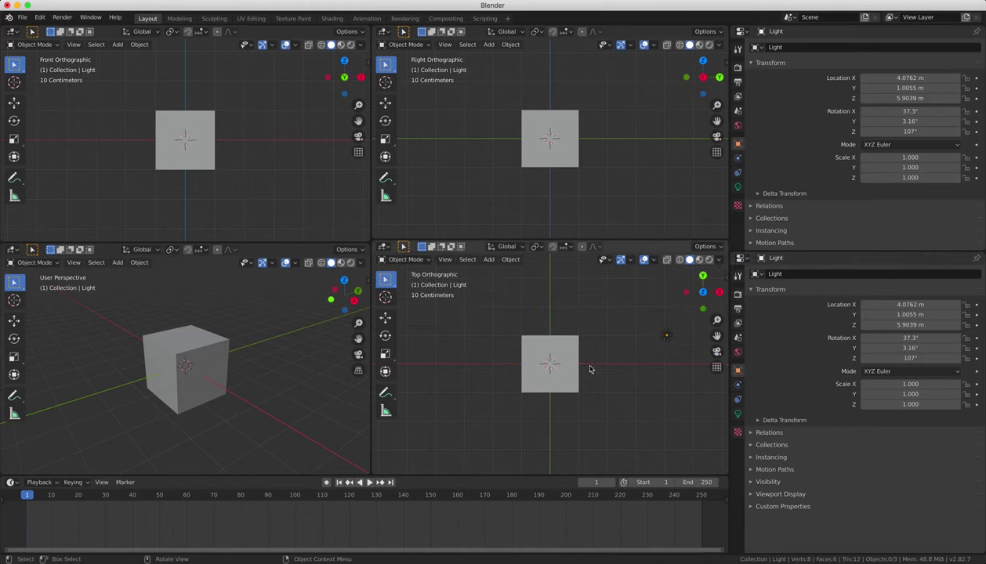
left_click(741, 32)
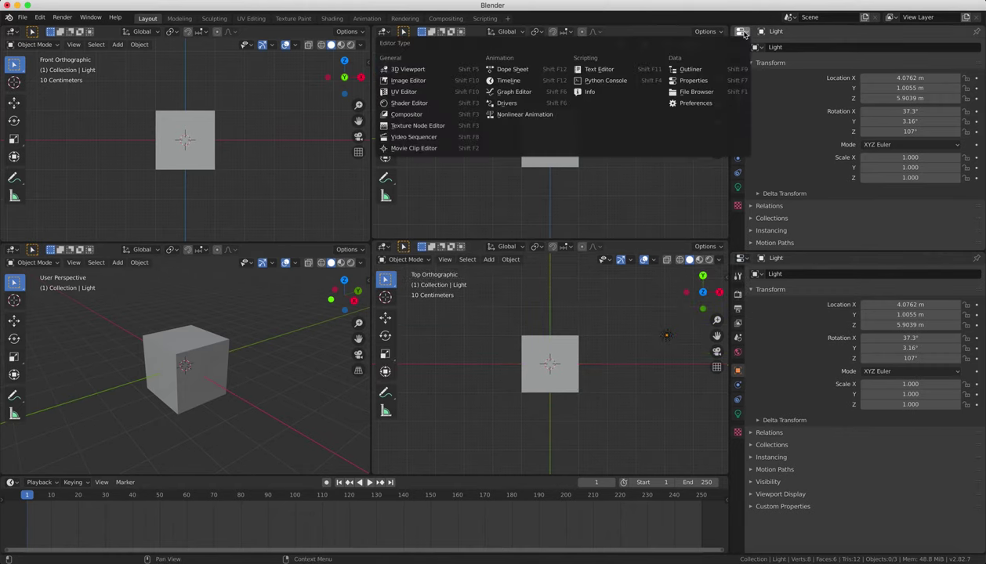
left_click(690, 69)
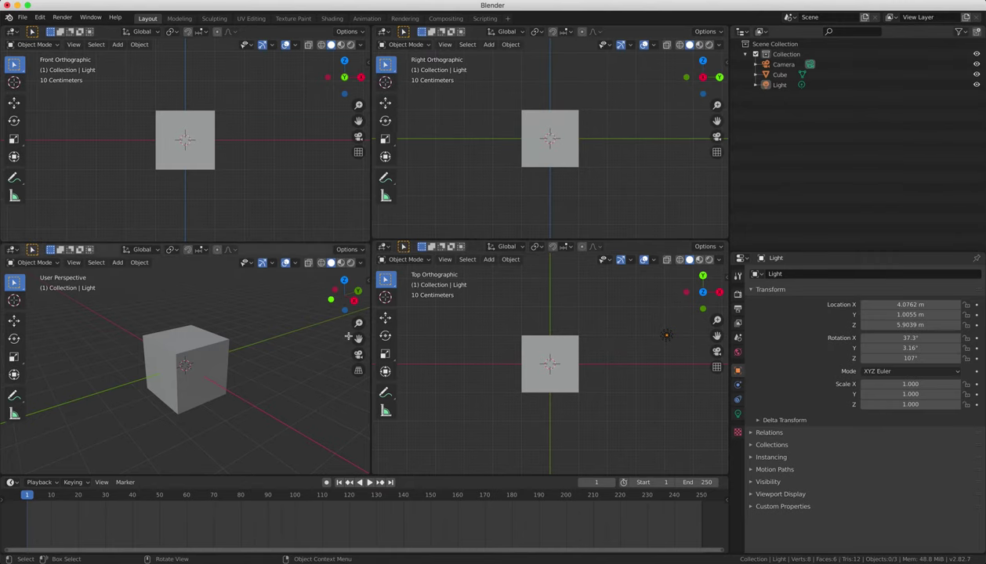
Join the four viewports back into a single large 3D viewport.
left_click_drag(370, 237, 362, 202)
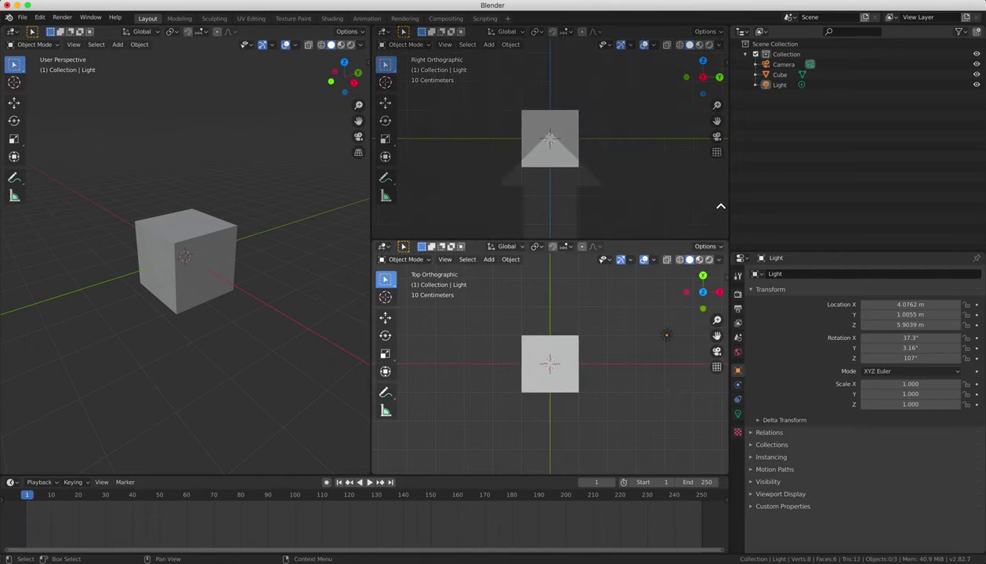
left_click_drag(722, 206, 710, 208)
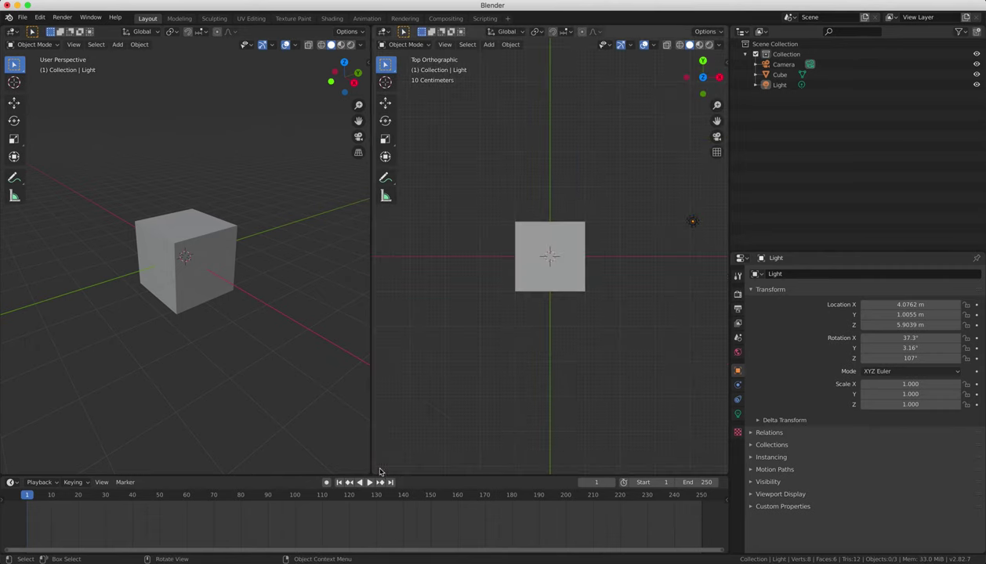
left_click_drag(370, 470, 426, 470)
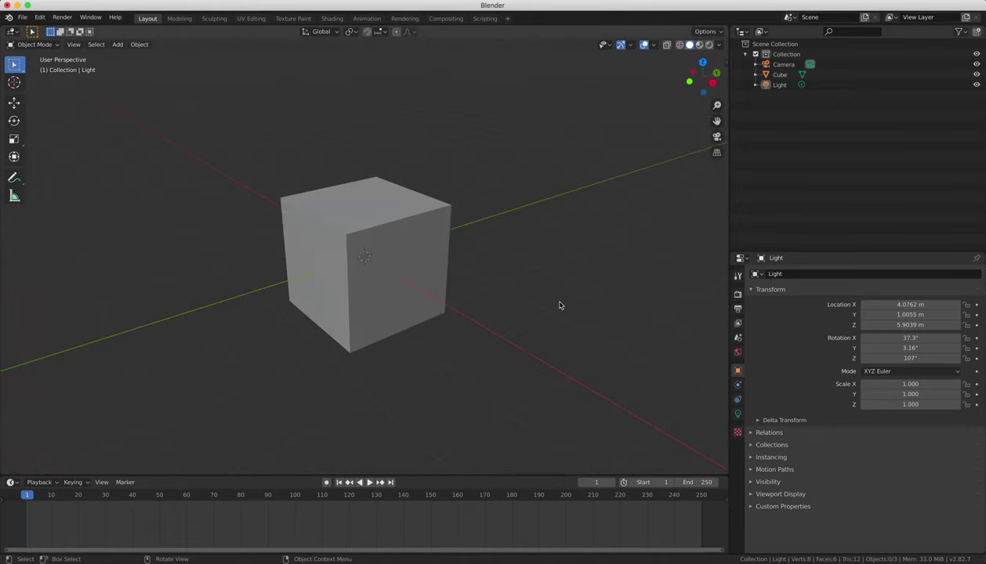
Zoom out, switch the main area to an Outliner, then back to a 3D Viewport.
scroll(526, 230, "down", 3)
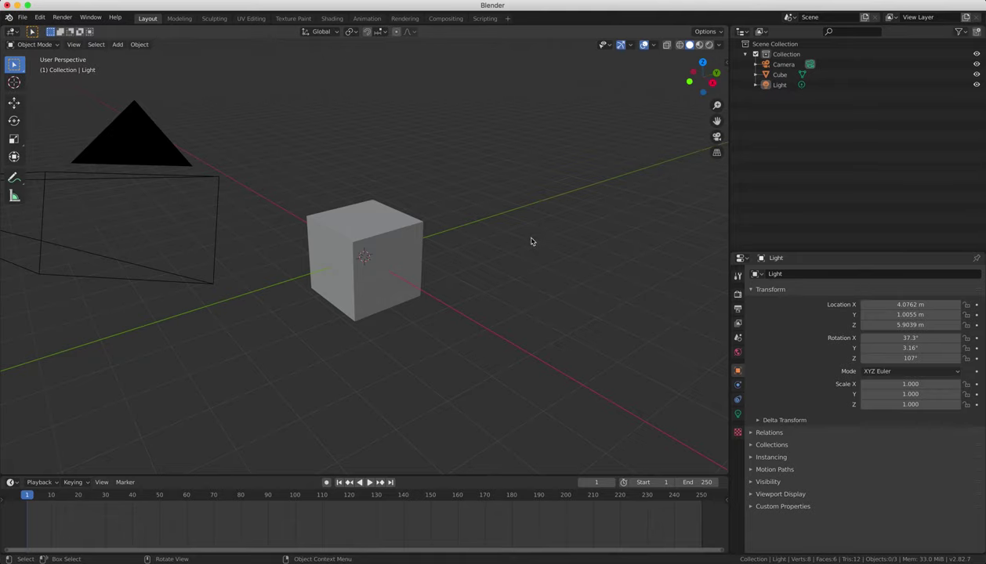
scroll(531, 241, "down", 2)
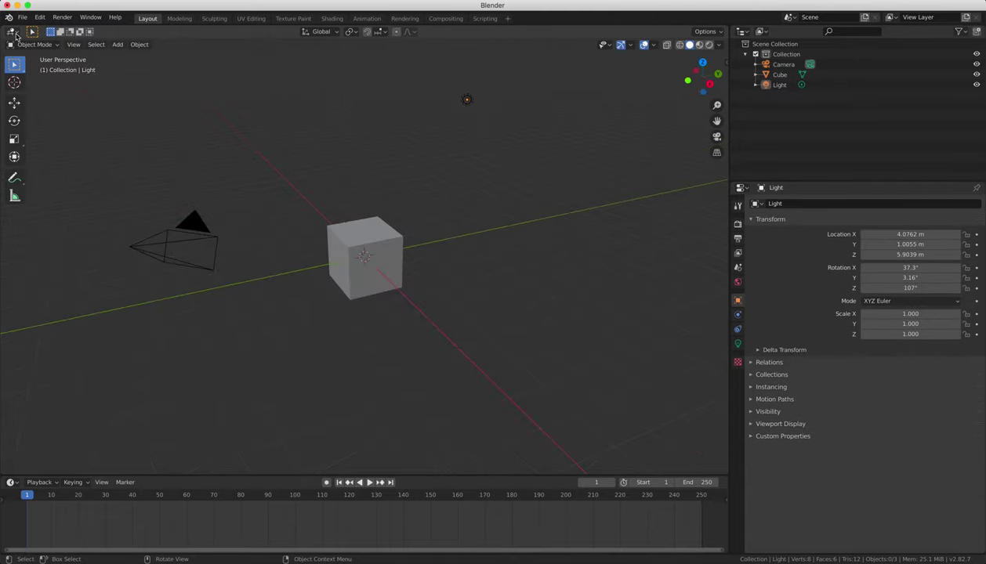
left_click(13, 32)
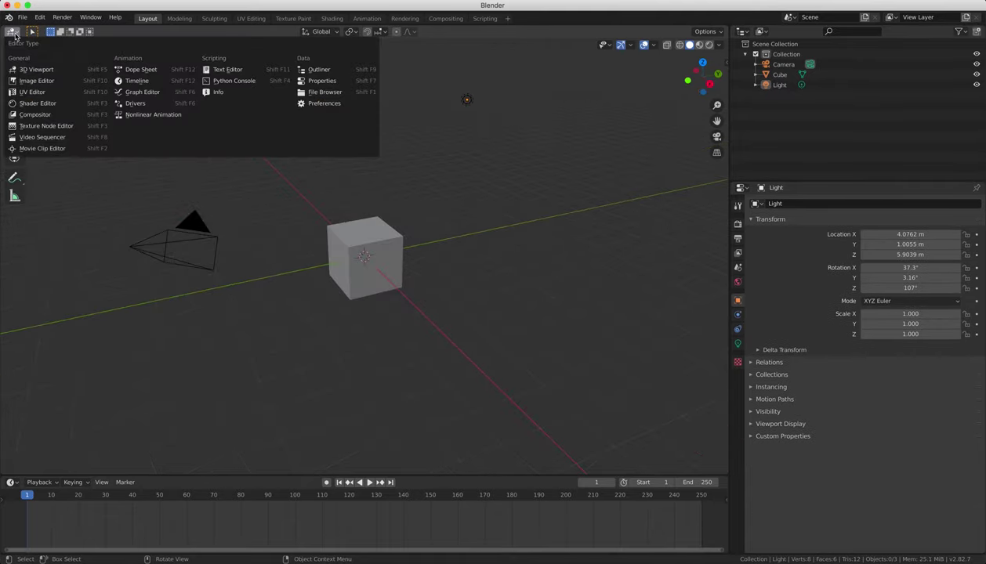
left_click(317, 69)
left_click(14, 32)
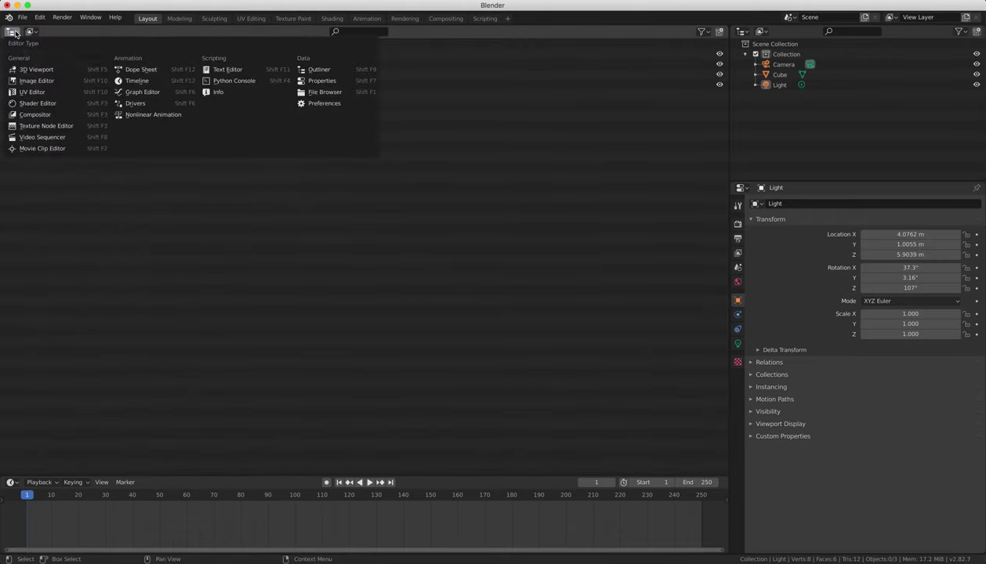
left_click(31, 69)
Turn the Outliner panel into a 3D Viewport looking through the camera, zoomed in.
left_click(741, 31)
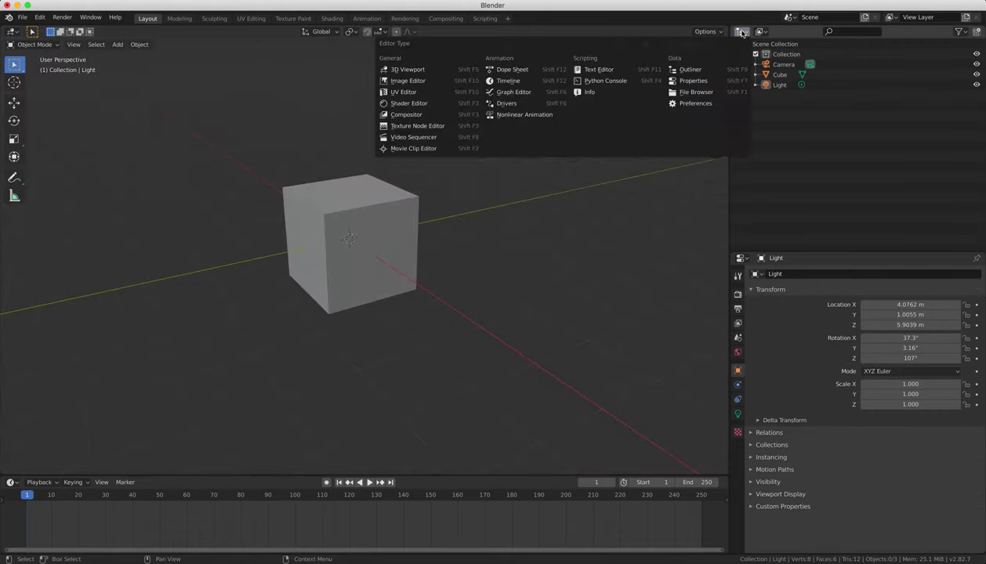
left_click(408, 70)
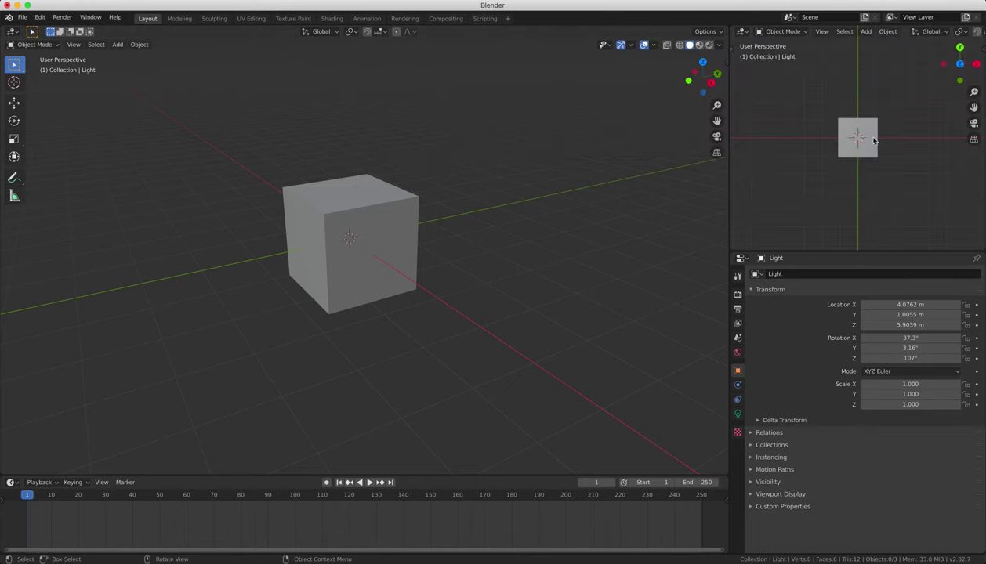
key("KP_0")
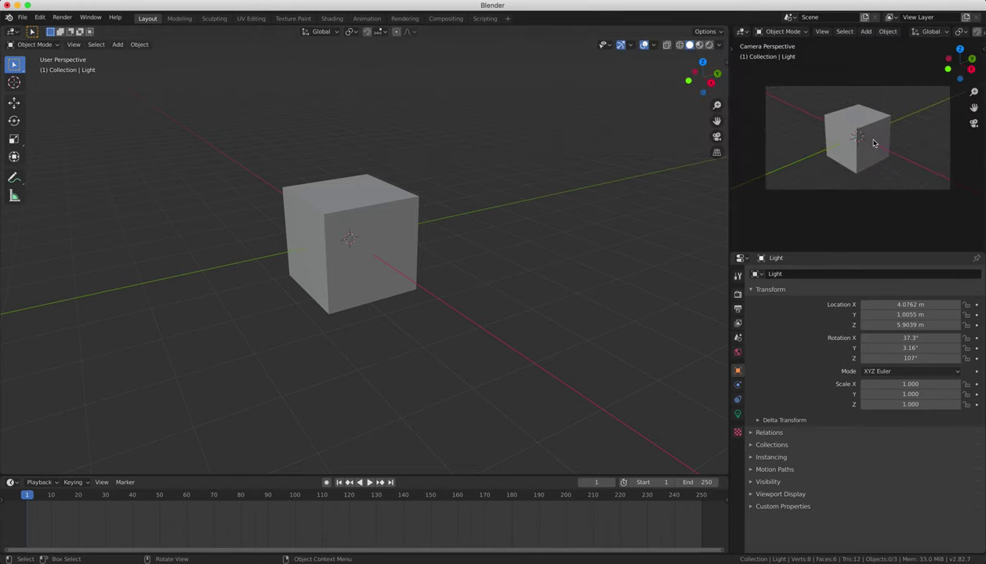
scroll(874, 143, "up", 1)
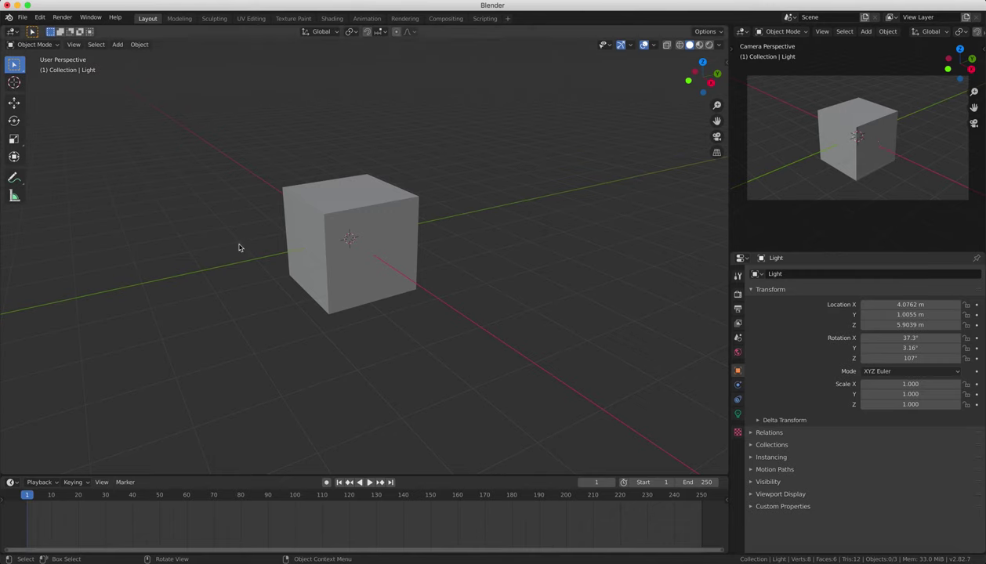
Select the cube and start a move, cancelling it so the cube stays at origin.
left_click(330, 255)
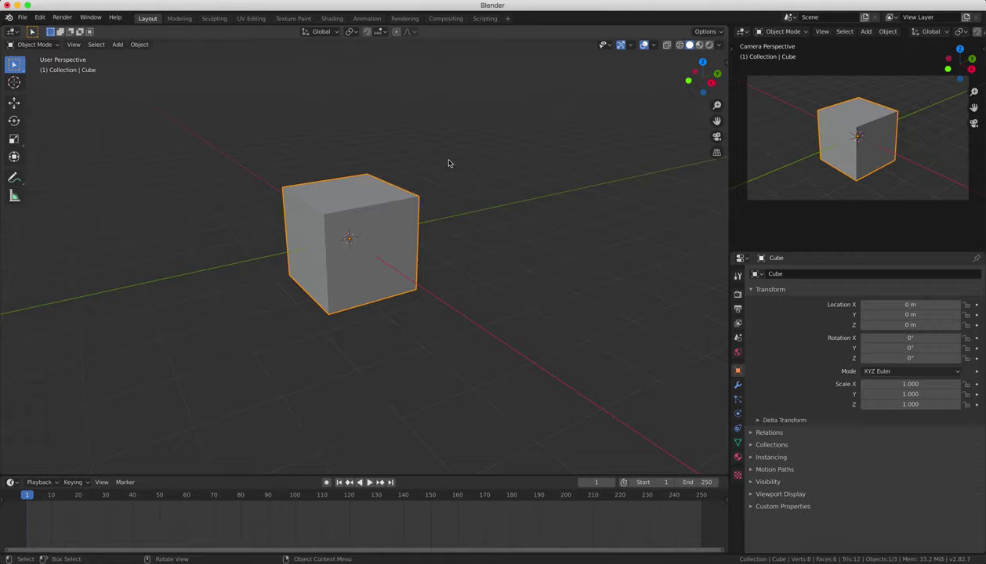
key("g")
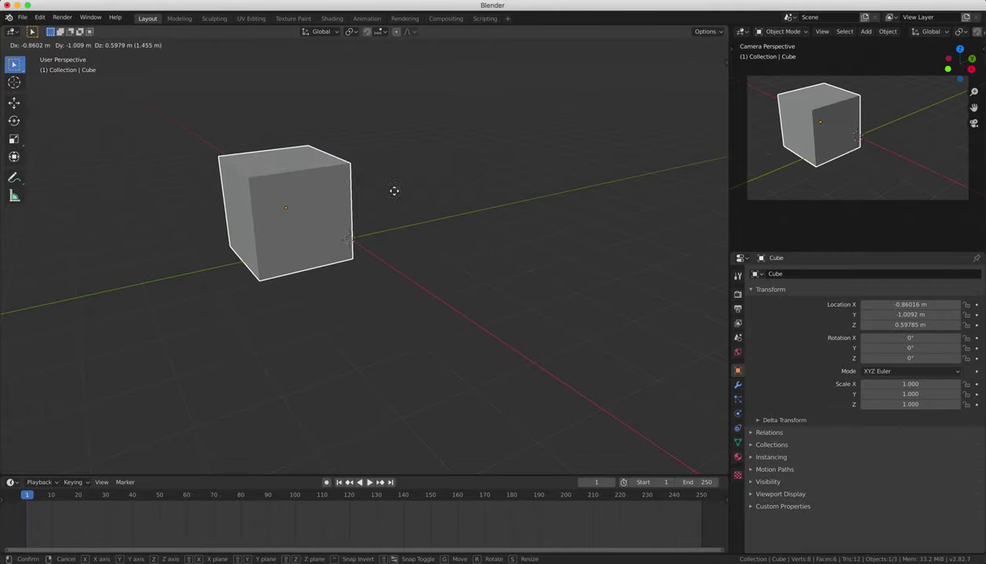
key("Escape")
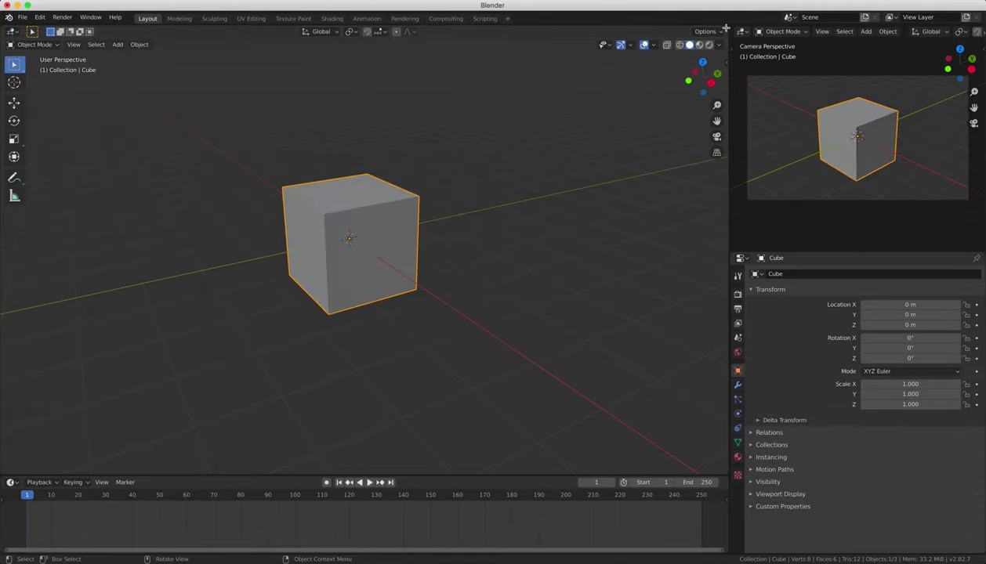
Split the main viewport, merge the lower part into the timeline, and make the timeline's upper half a 3D Viewport.
left_click_drag(726, 45, 366, 255)
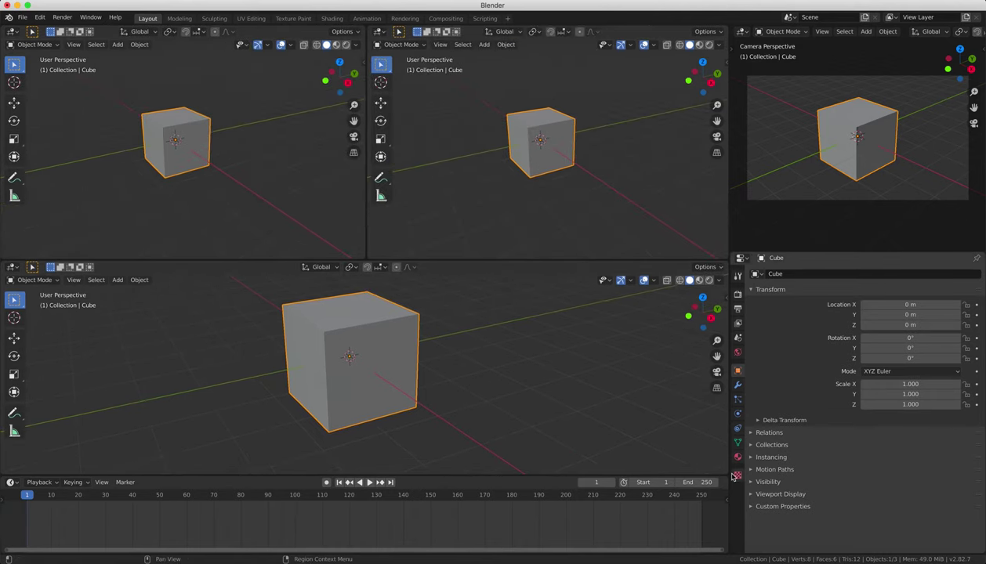
left_click_drag(649, 466, 462, 452)
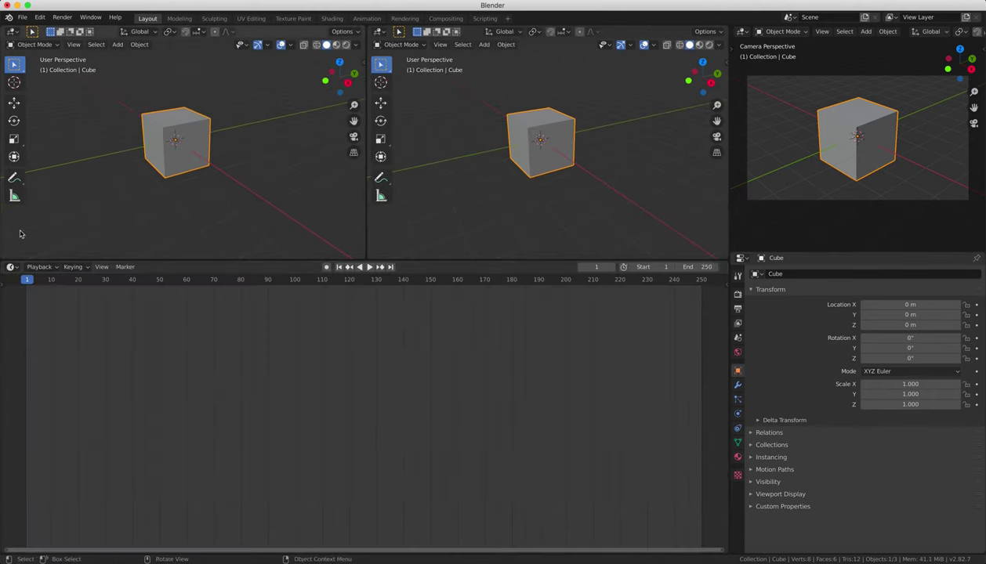
left_click_drag(4, 264, 9, 485)
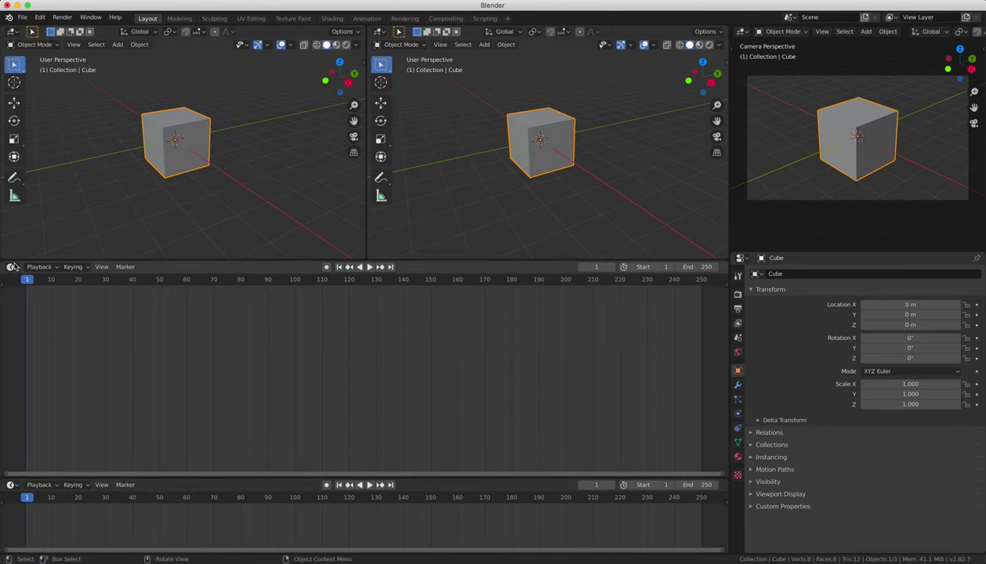
left_click(15, 267)
left_click(33, 304)
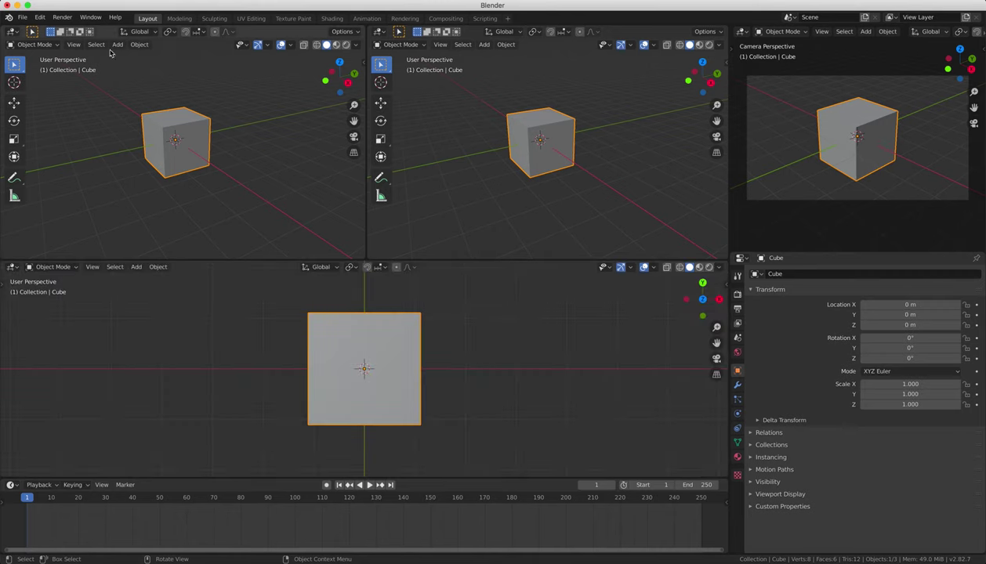
Load Factory Settings from File > Defaults, then start and cancel a move of the cube.
left_click(23, 18)
left_click(23, 17)
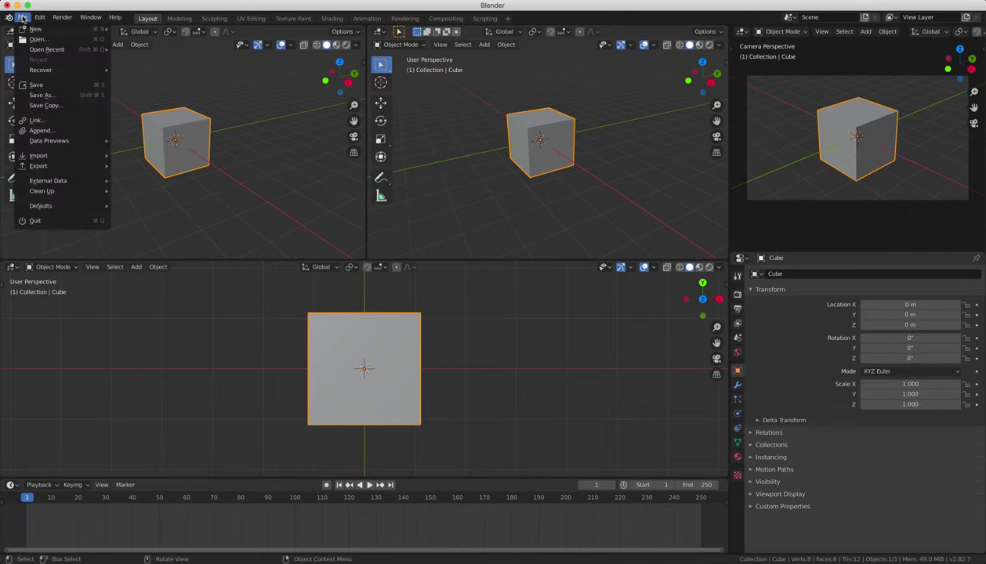
mouse_move(59, 208)
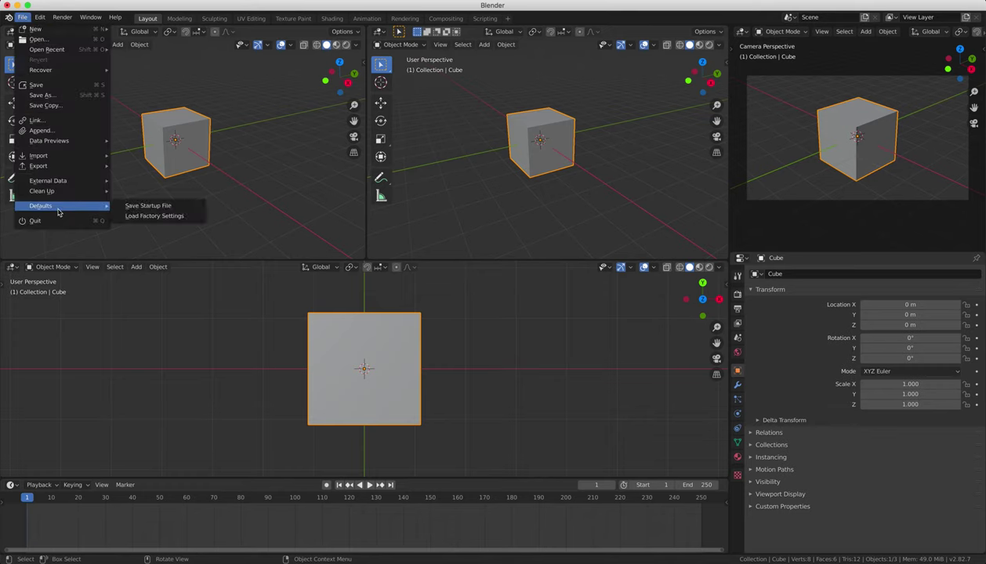
left_click(159, 217)
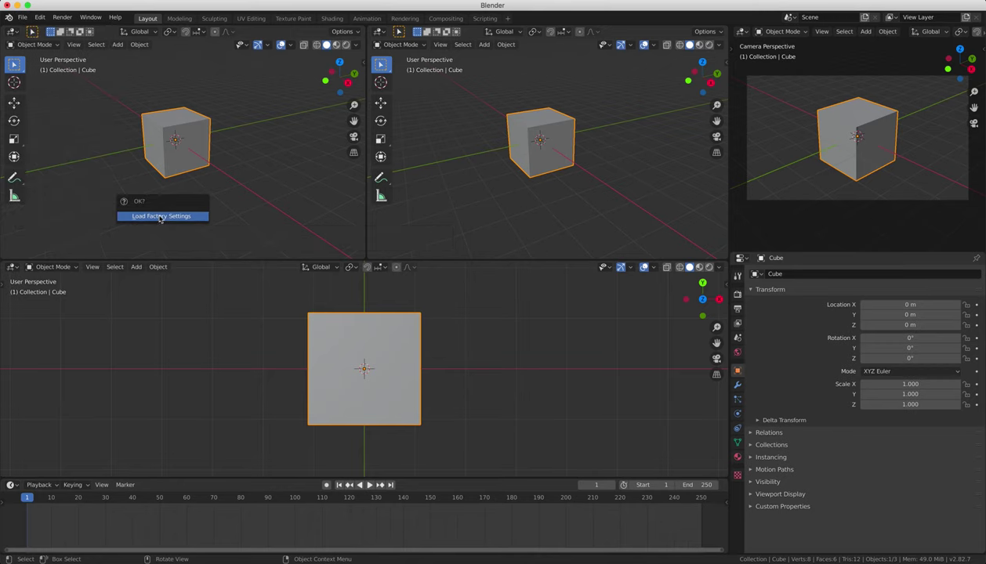
left_click(160, 217)
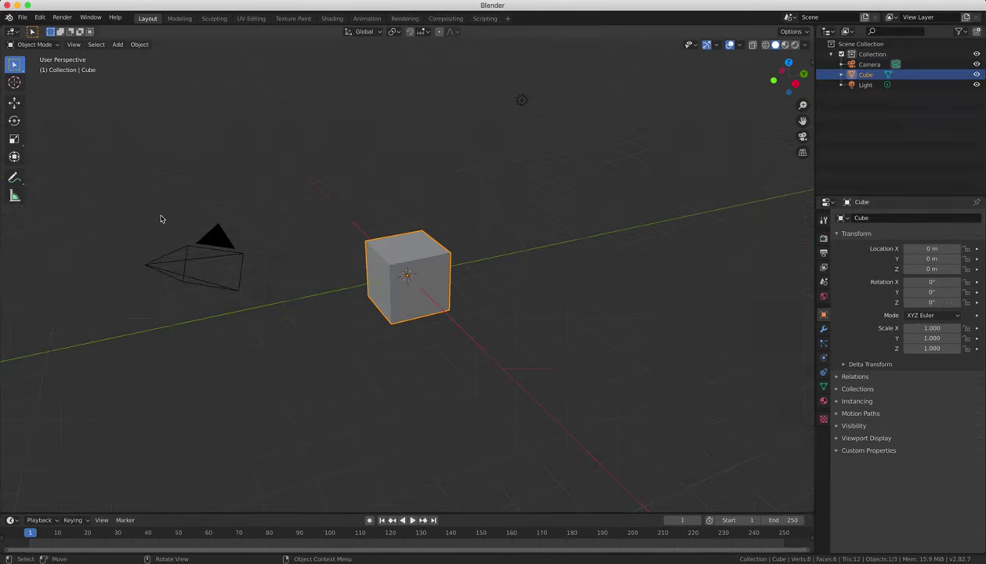
key("g")
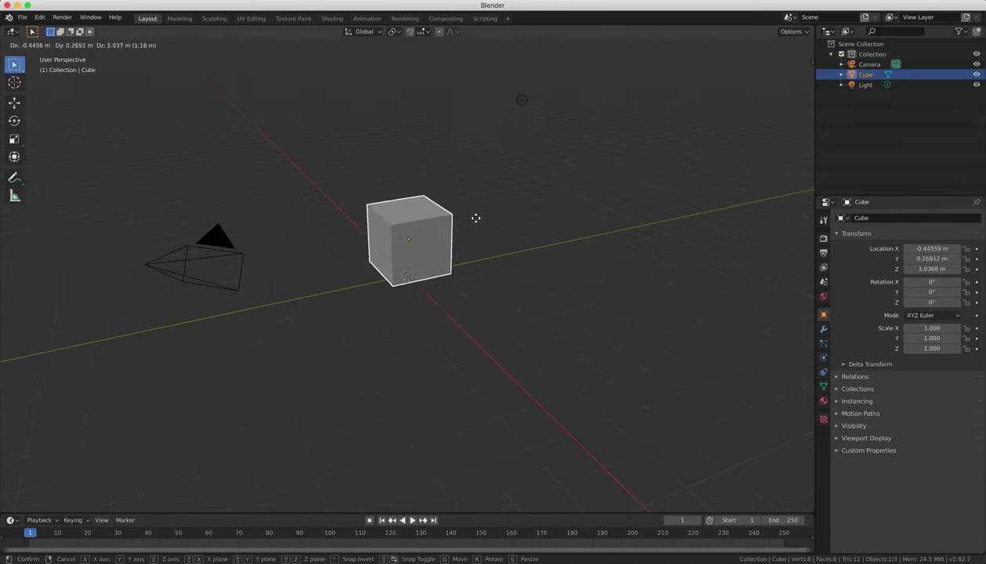
key("Escape")
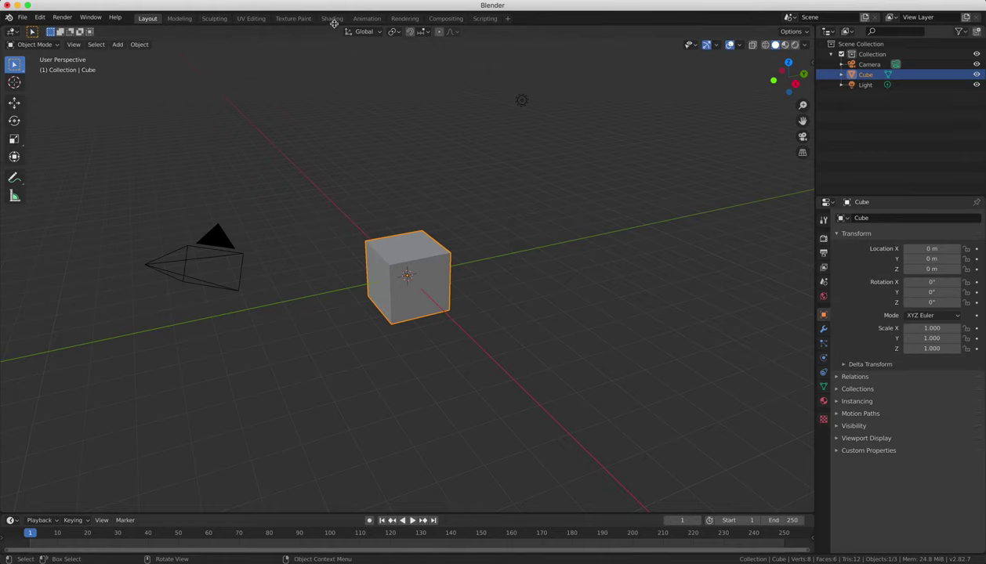
left_click(366, 18)
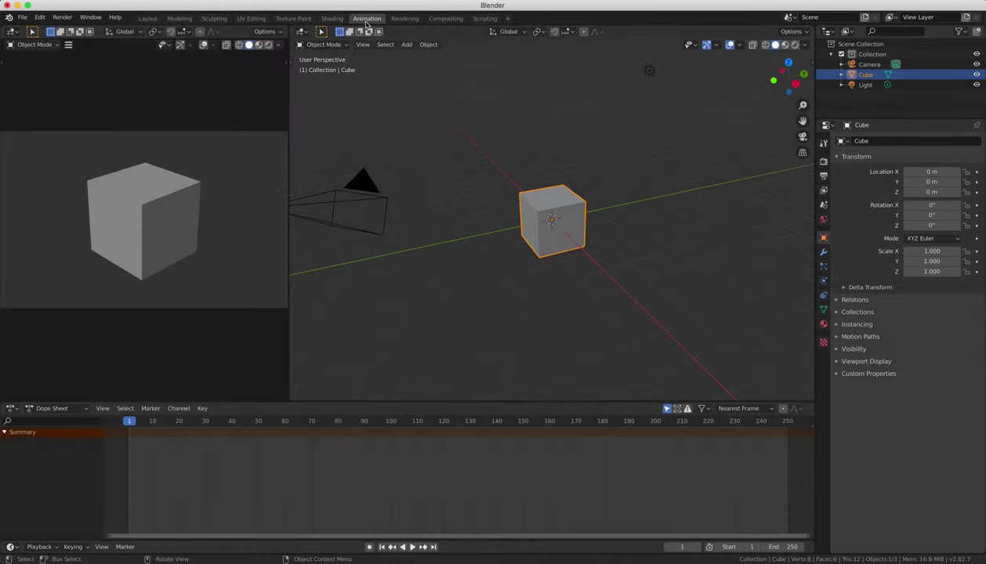
left_click(444, 19)
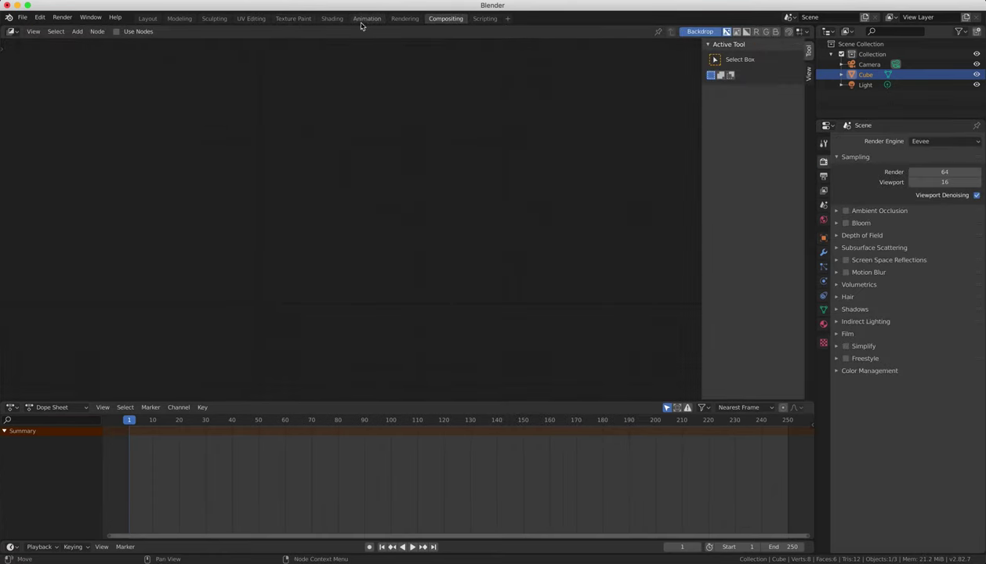
left_click(248, 20)
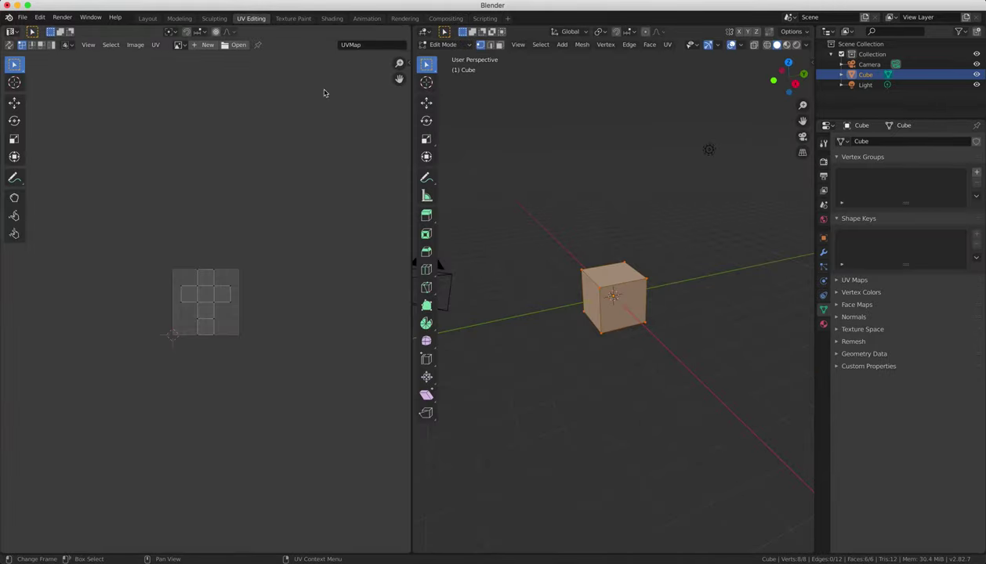
left_click(290, 21)
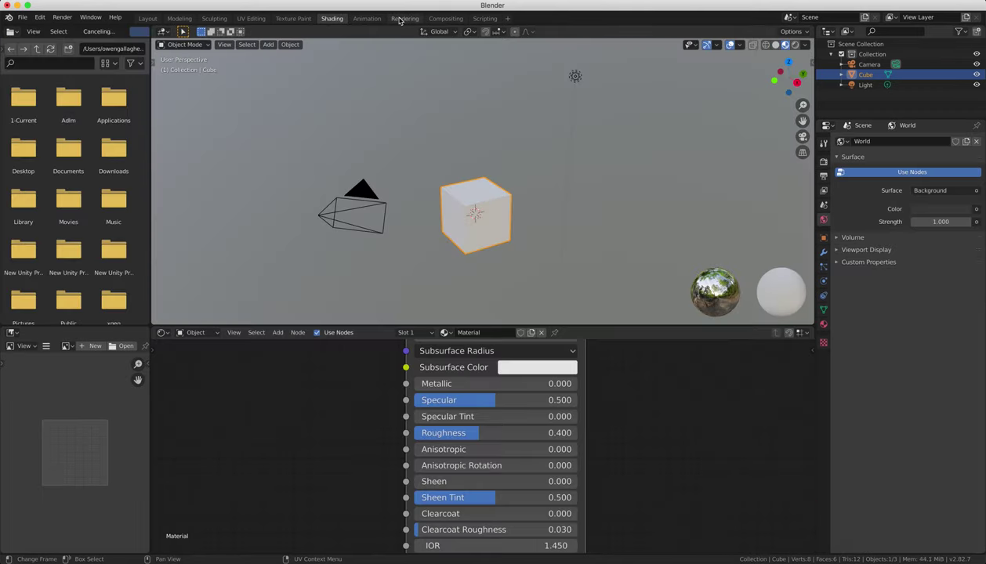
left_click(395, 21)
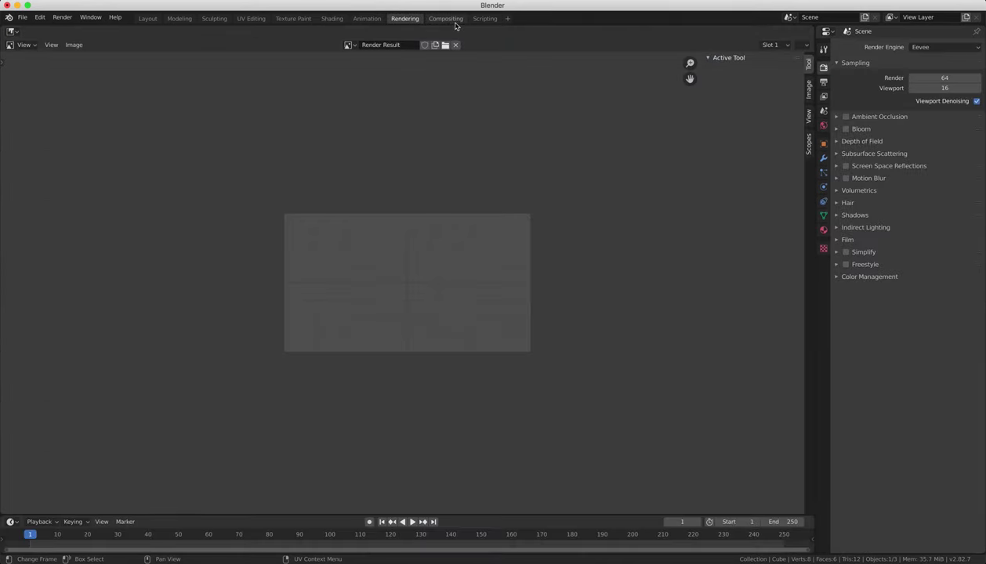
left_click(453, 22)
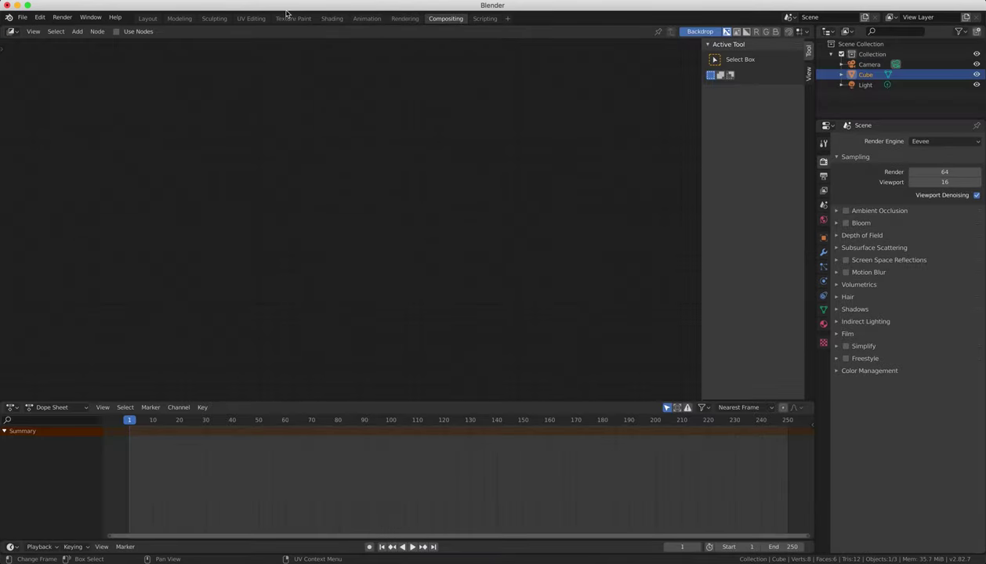
left_click(148, 18)
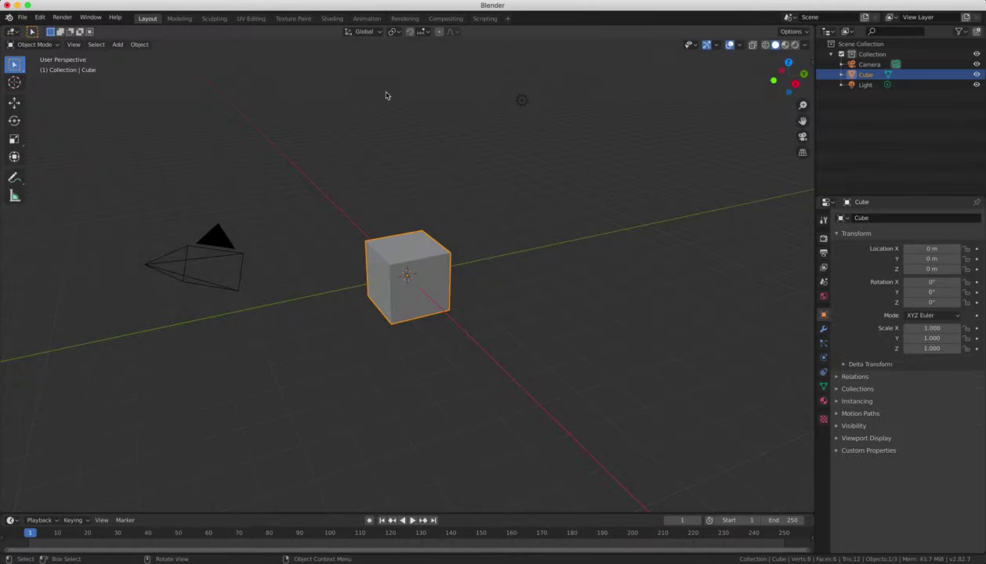
Duplicate the current Layout workspace and deselect the cube.
left_click(508, 19)
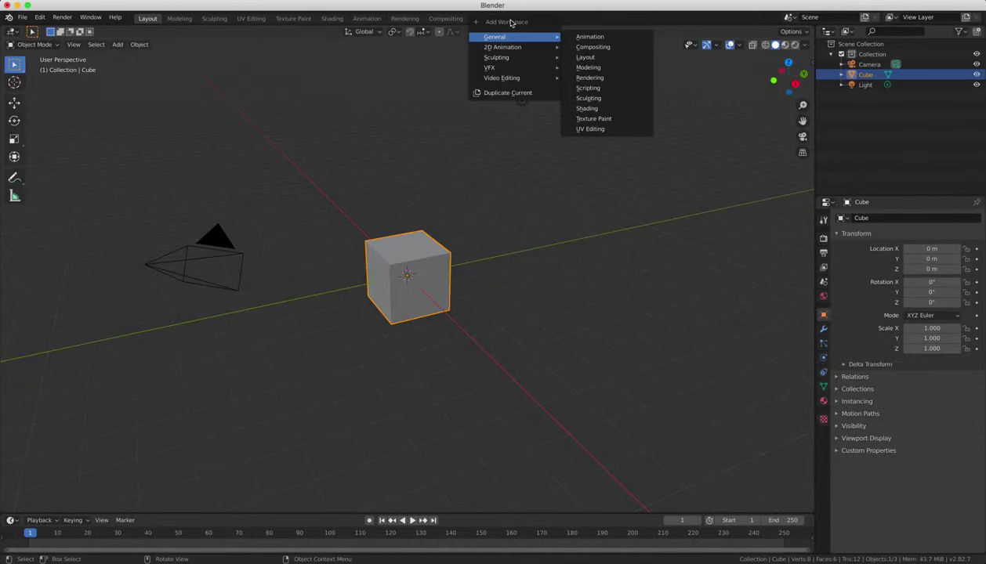
left_click(513, 95)
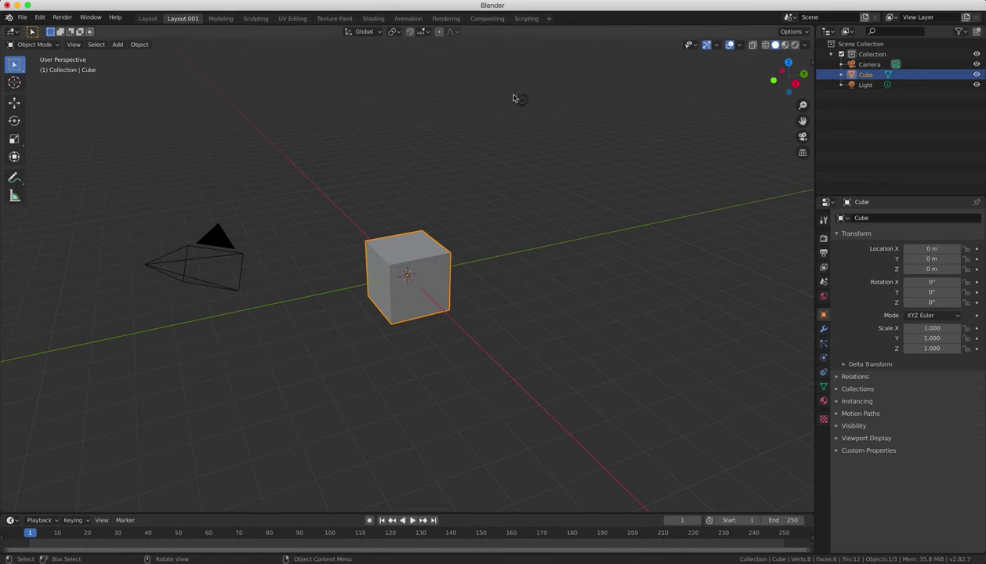
key("alt+a")
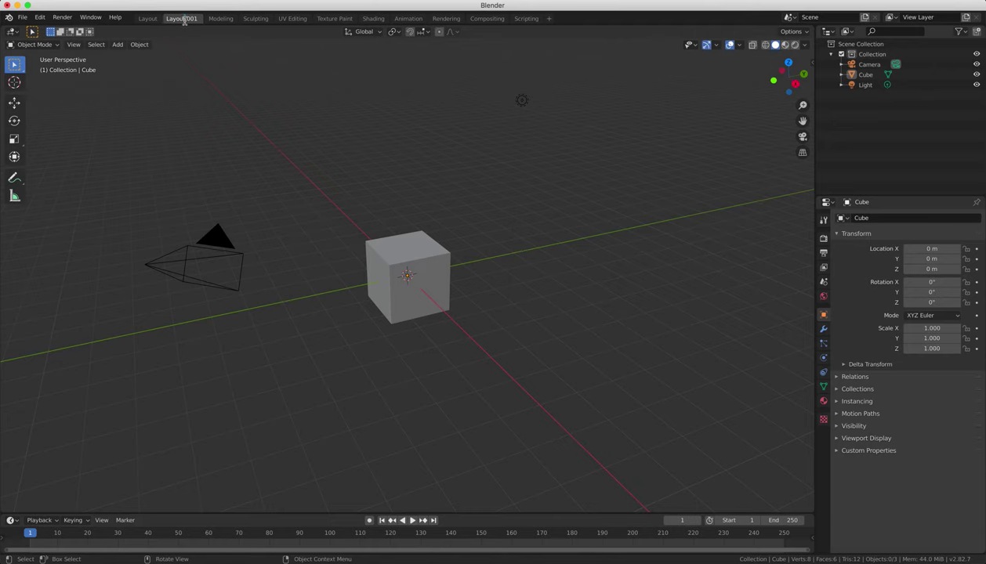
Rename the Layout.001 workspace to 'My Layout' and reselect the cube.
double_click(187, 19)
type("My Layout")
key("Return")
left_click(400, 259)
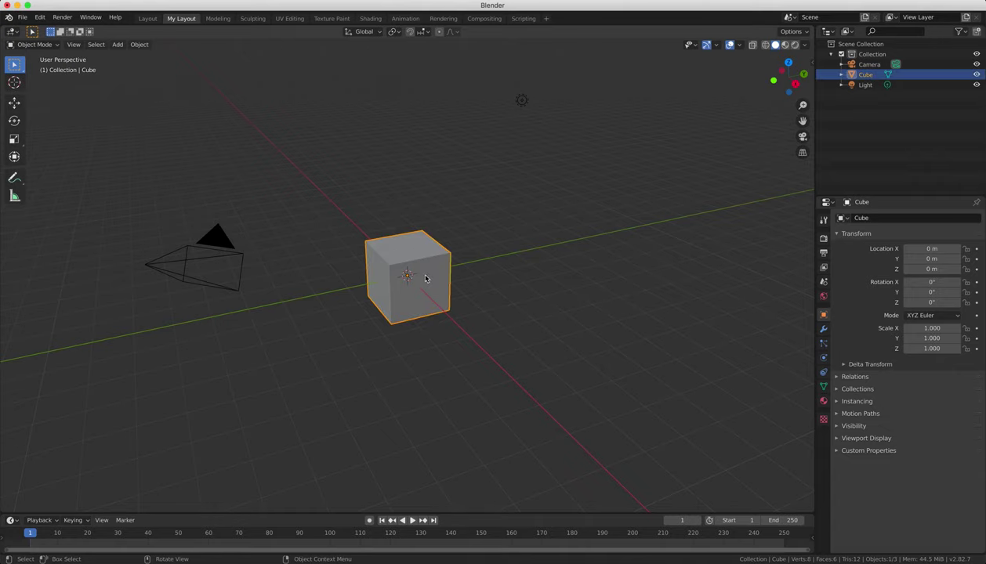
Tick Emulate Numpad in the Input preferences, then close the Preferences window.
key("ctrl+comma")
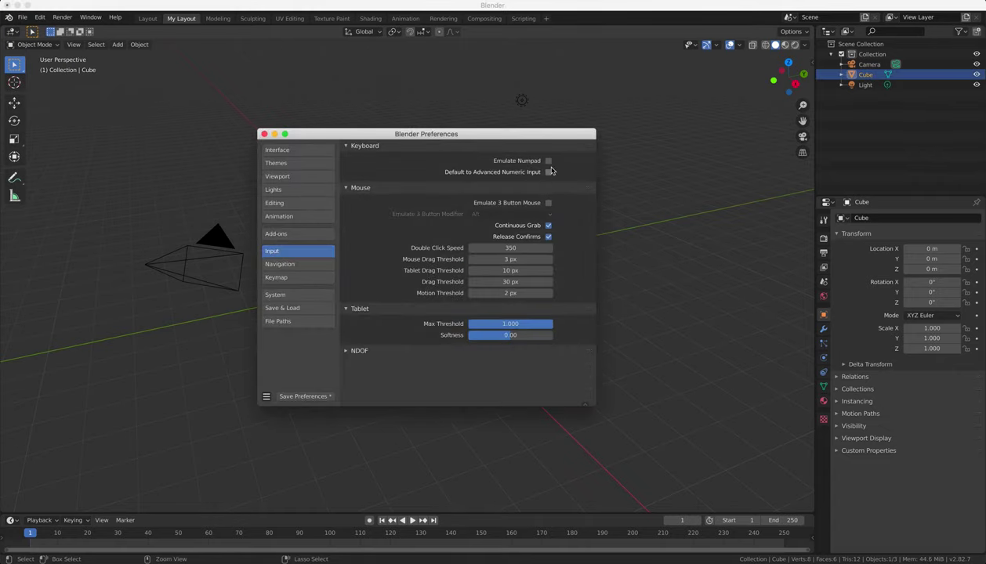
left_click(265, 134)
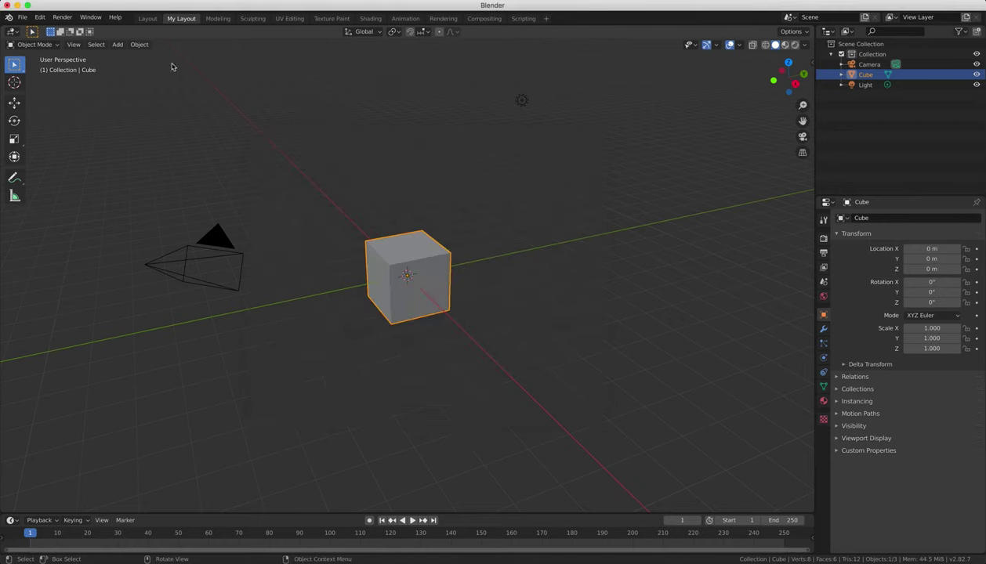
left_click(23, 18)
mouse_move(37, 18)
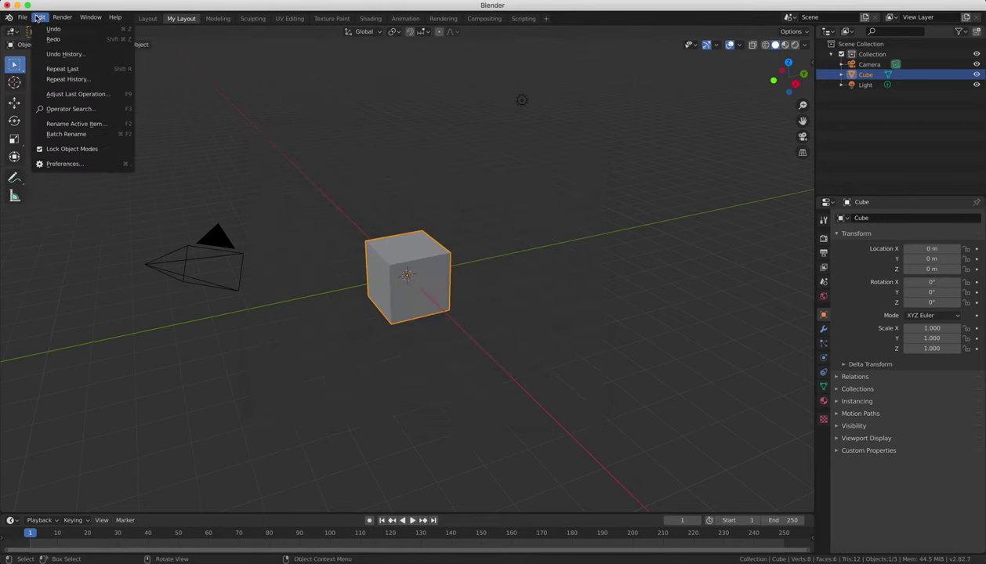
left_click(63, 166)
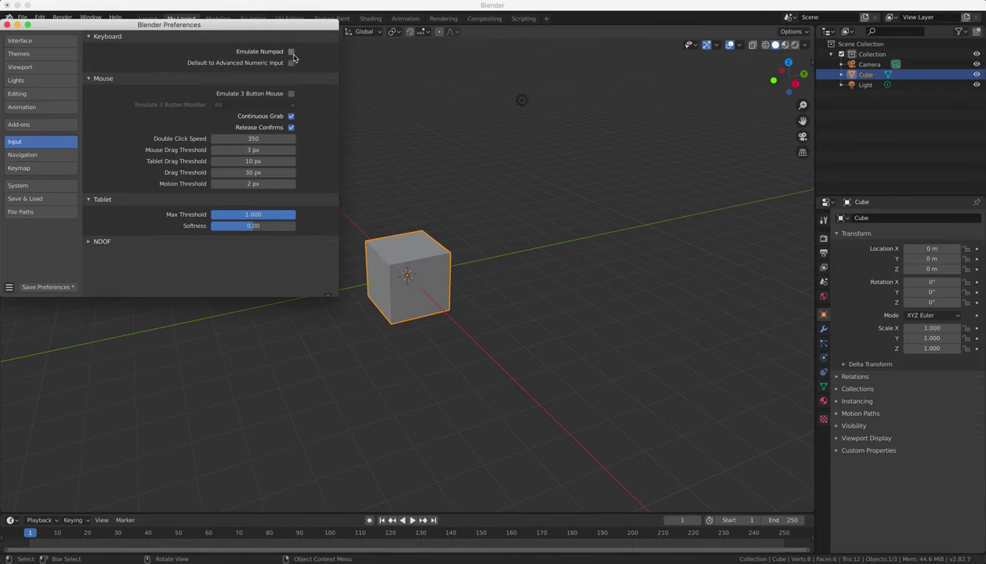
left_click_drag(279, 26, 510, 156)
left_click(517, 181)
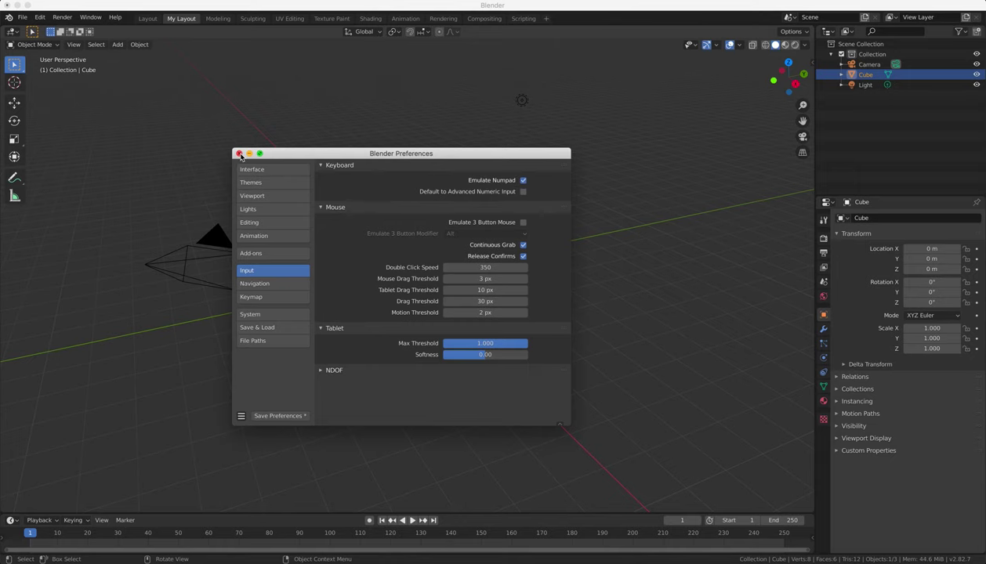
left_click(239, 154)
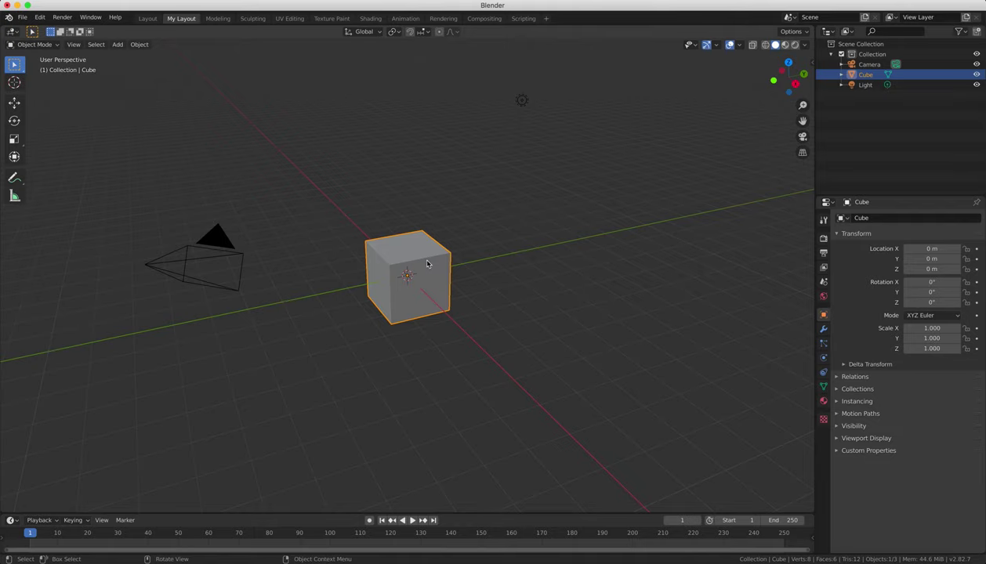
View the cube from front, right and top with numpad keys, toggling perspective/orthographic projection.
key("g")
key("Escape")
key("KP_1")
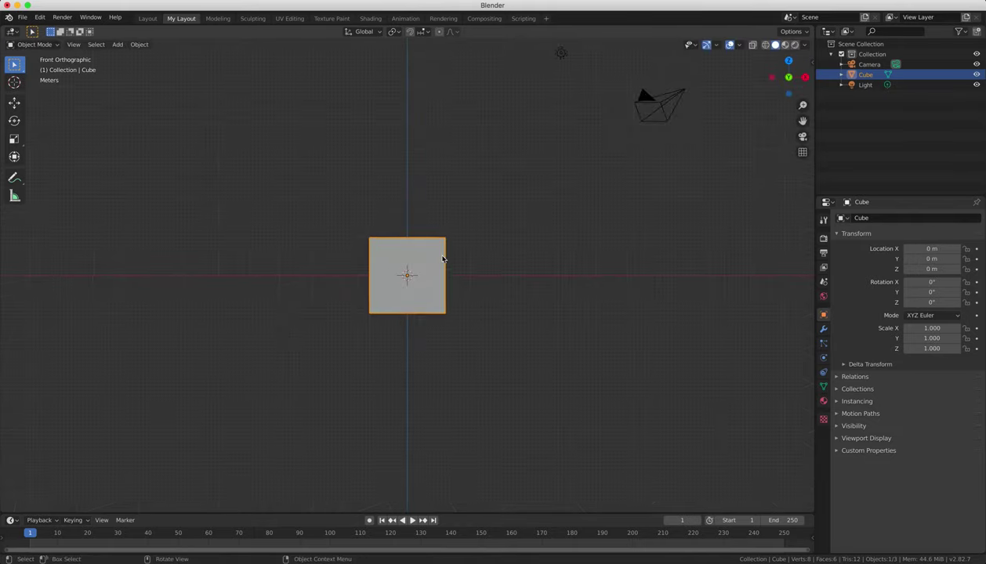
scroll(444, 259, "up", 4)
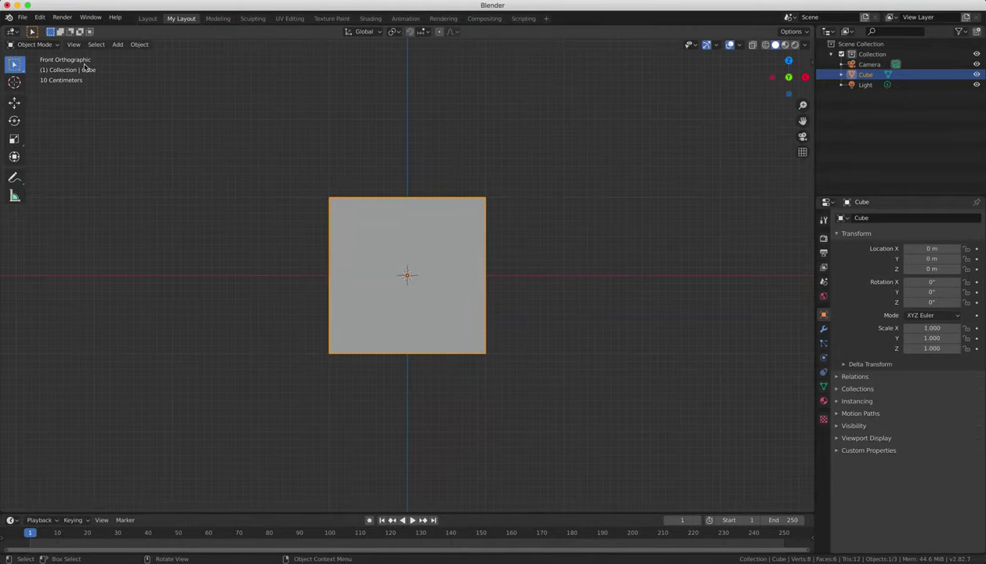
key("KP_3")
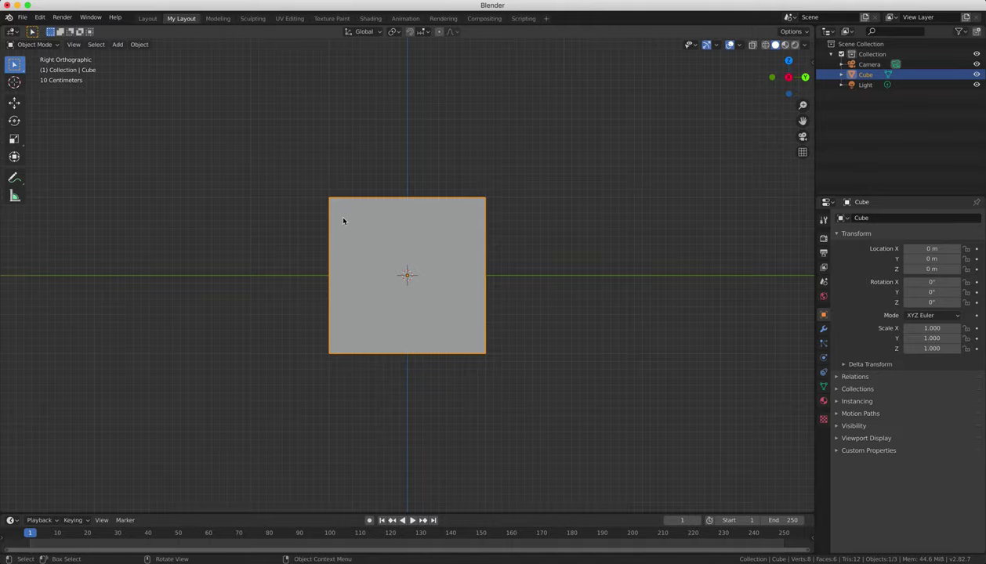
key("KP_7")
scroll(372, 205, "up", 2)
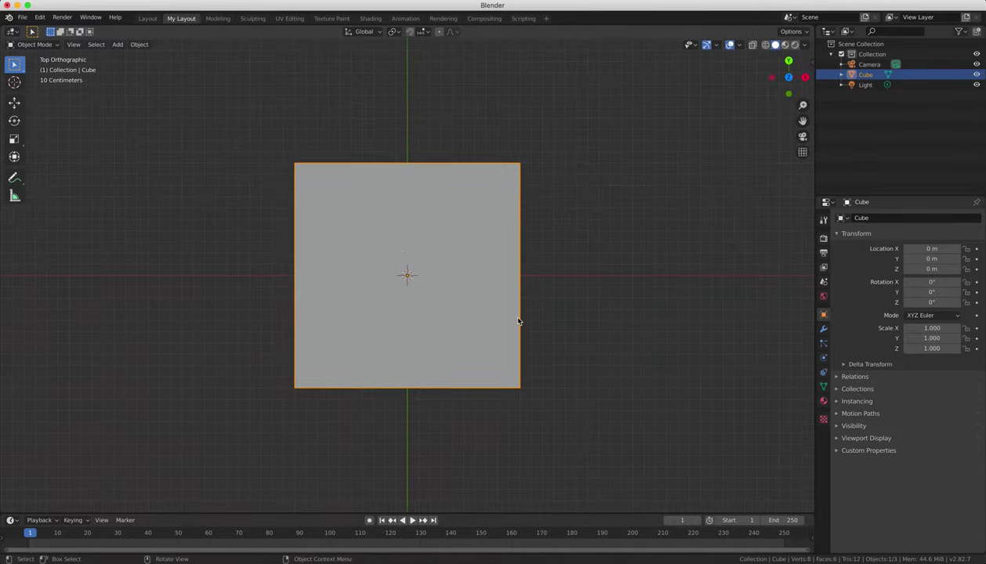
key("KP_5")
key("KP_5")
key("KP_5")
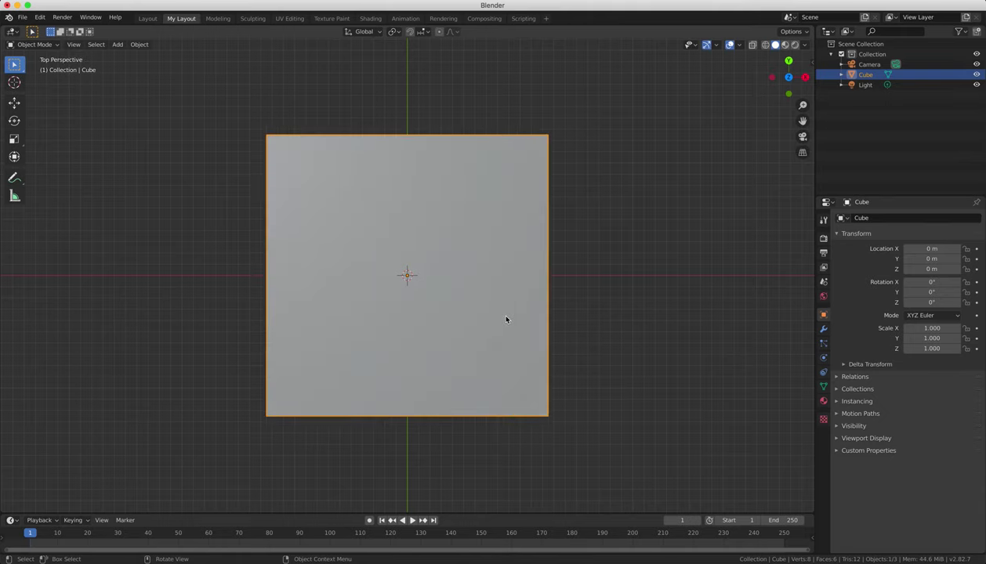
key("KP_5")
key("KP_5")
key("KP_5")
key("KP_8")
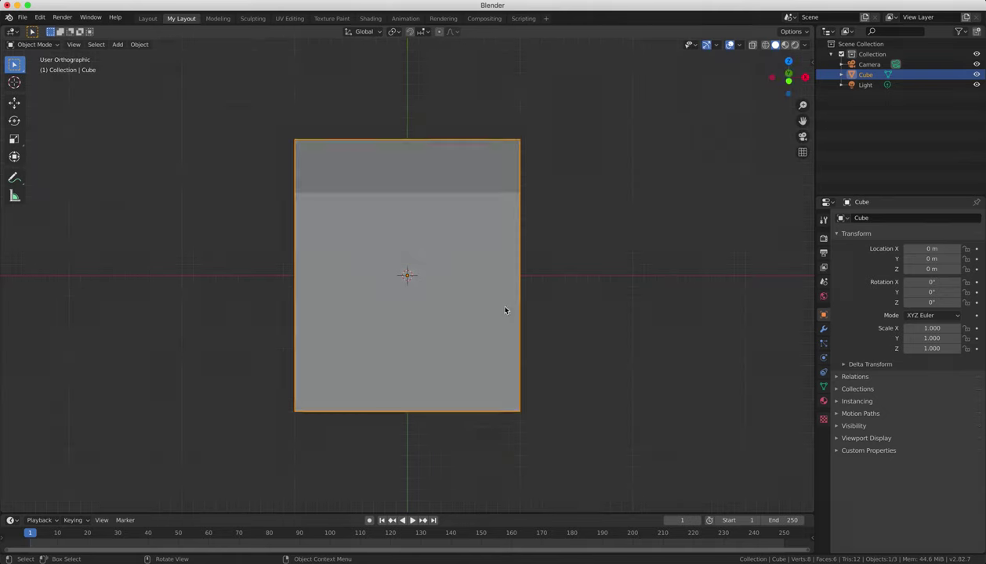
key("KP_1")
Use the navigation gizmo for right, back, left and front views, ending on bottom orthographic.
left_click(794, 72)
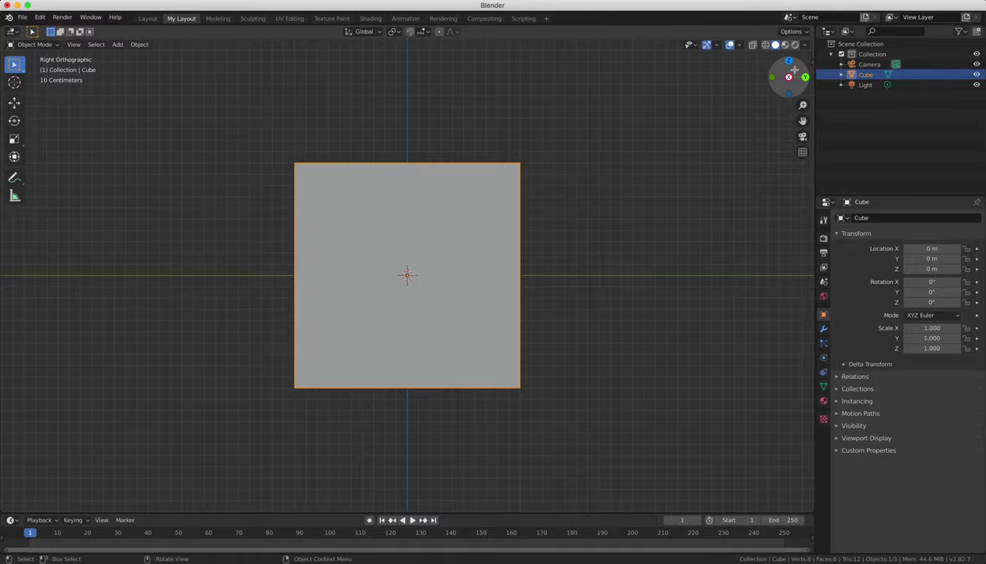
mouse_move(794, 72)
left_mouse_down()
mouse_move(784, 68)
mouse_move(789, 76)
left_mouse_up()
left_click(789, 76)
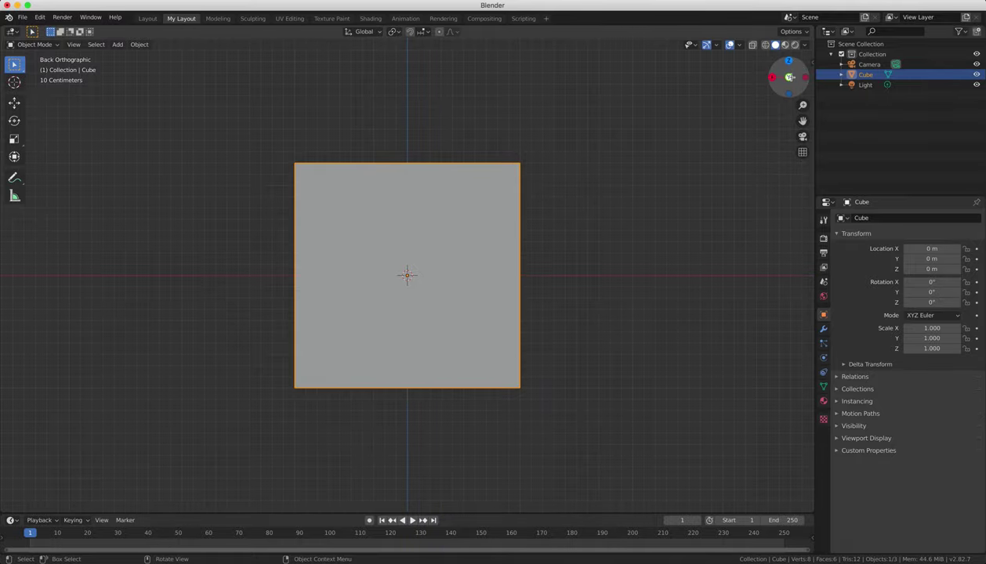
left_click(806, 76)
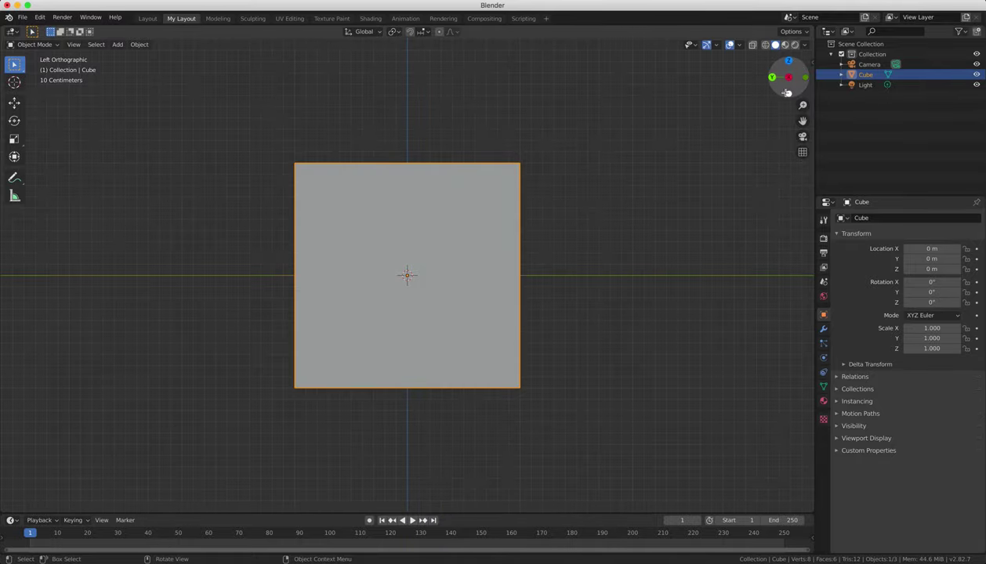
mouse_move(787, 93)
left_mouse_down()
mouse_move(782, 83)
mouse_move(786, 92)
left_mouse_up()
middle_click_drag(462, 181, 772, 97)
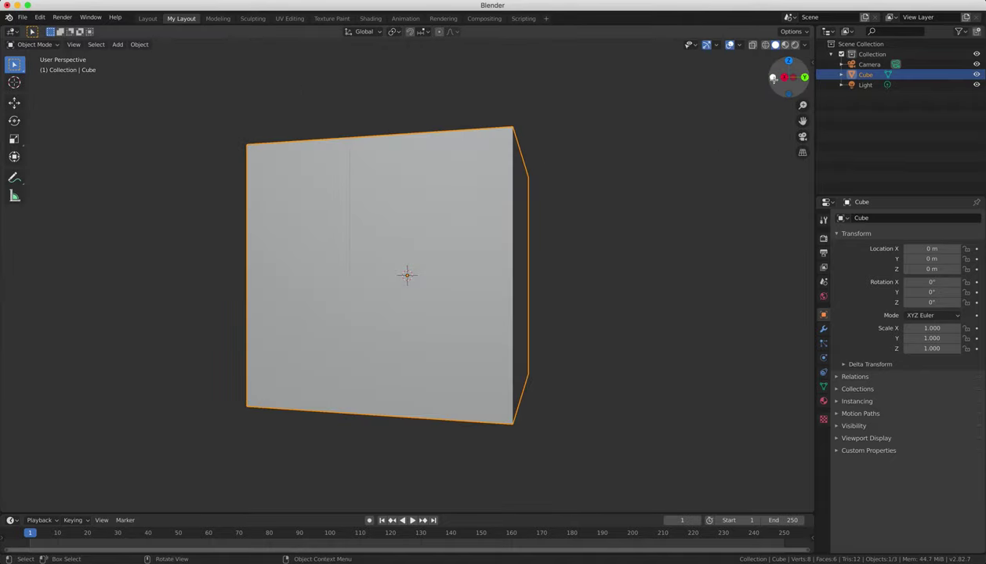
left_click(773, 80)
left_click_drag(773, 79, 788, 92)
left_click(788, 92)
left_click(788, 93)
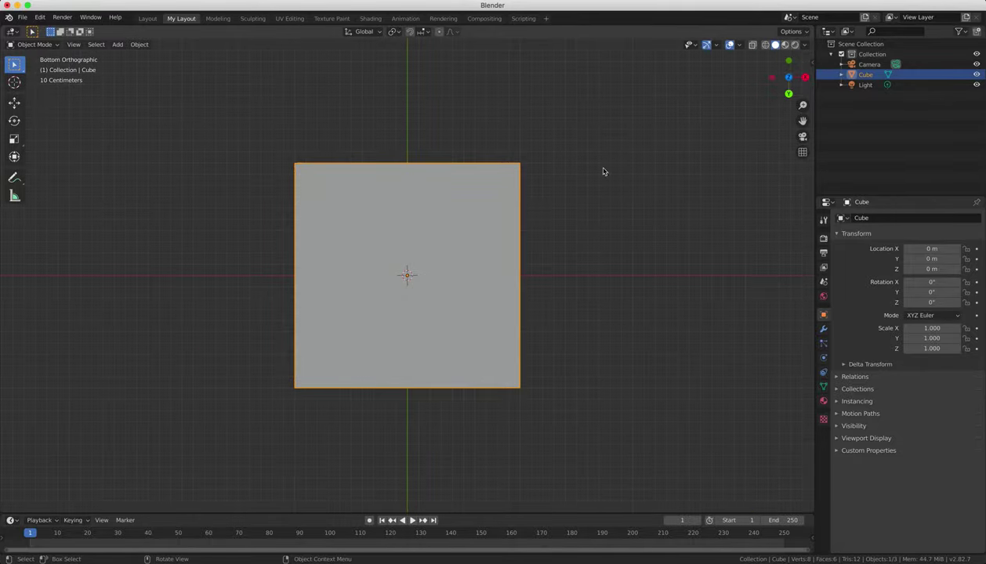